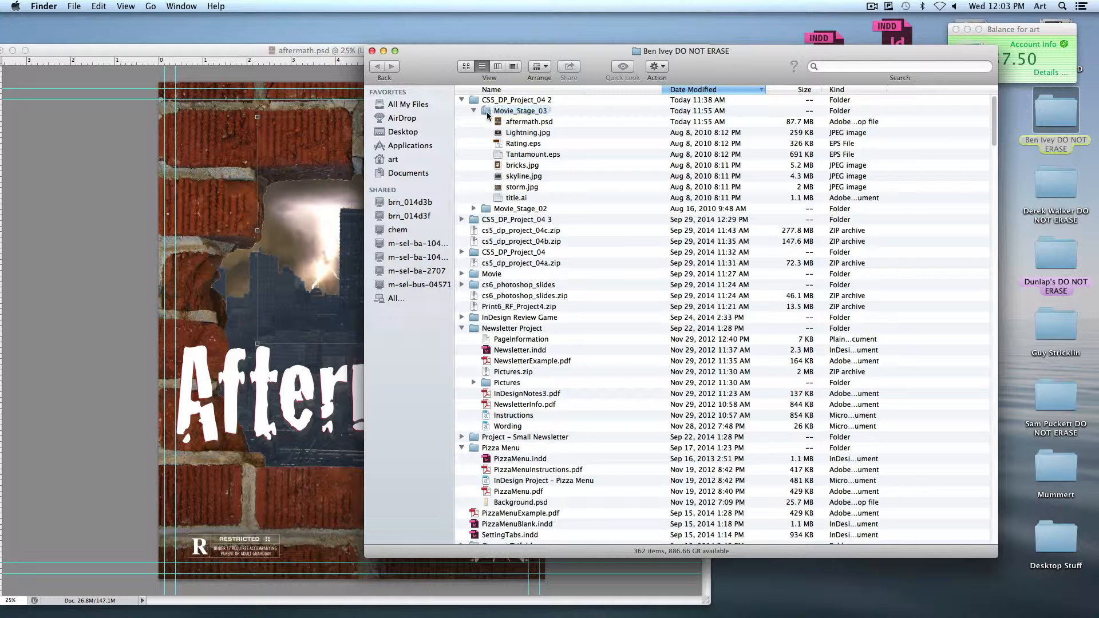
Open the Movie_Stage_03 folder and look through its image, EPS and Illustrator source files
double_click(487, 114)
left_click(522, 114)
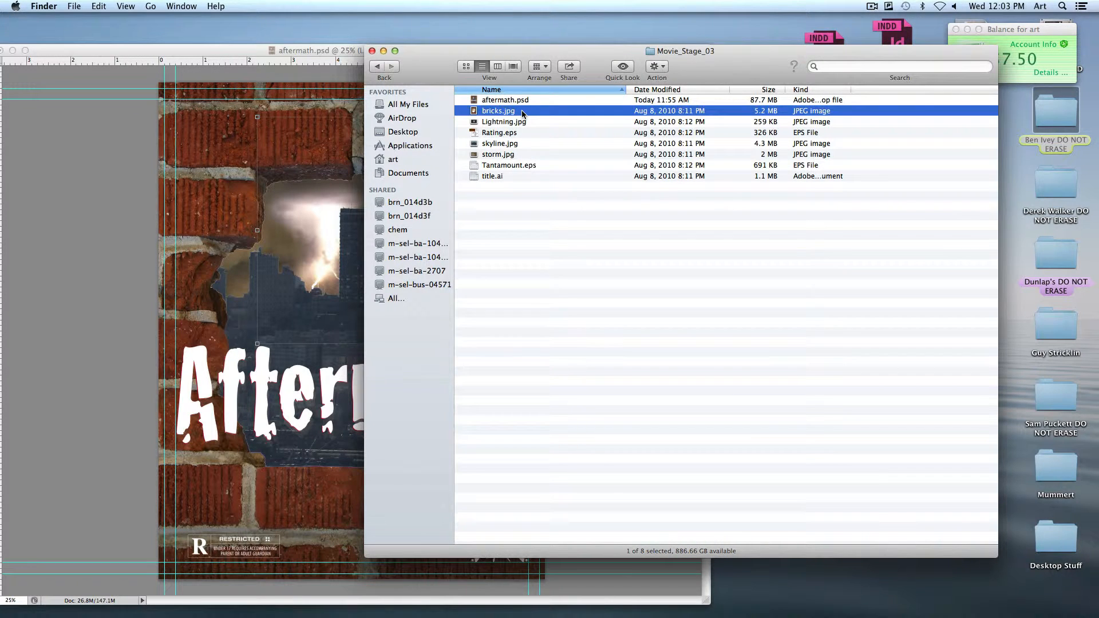
key("Down")
key("Down")
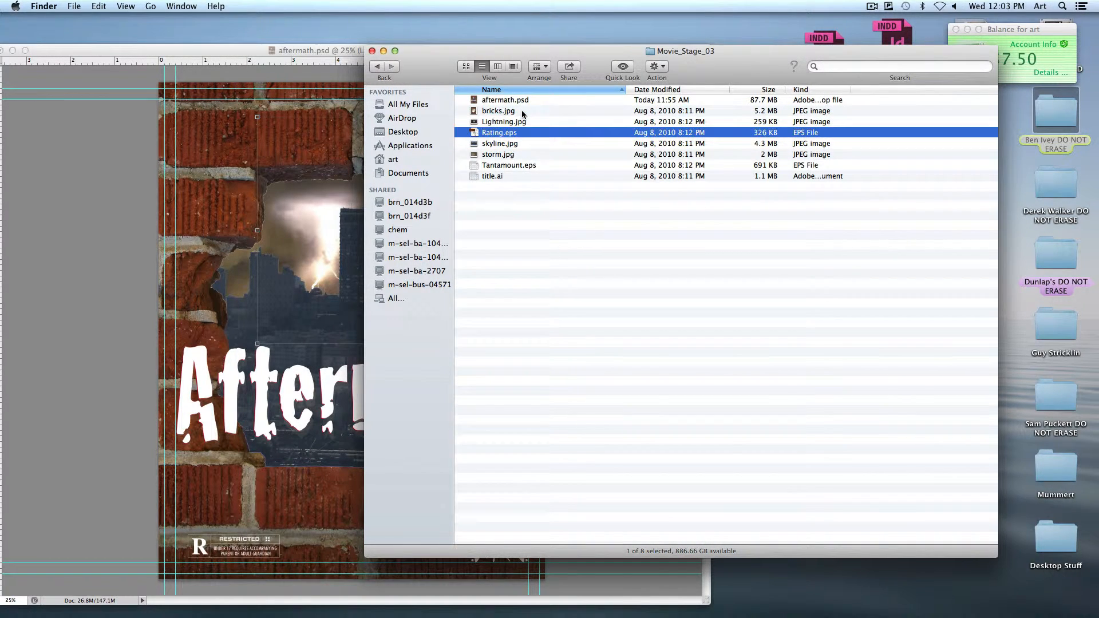
key("Up")
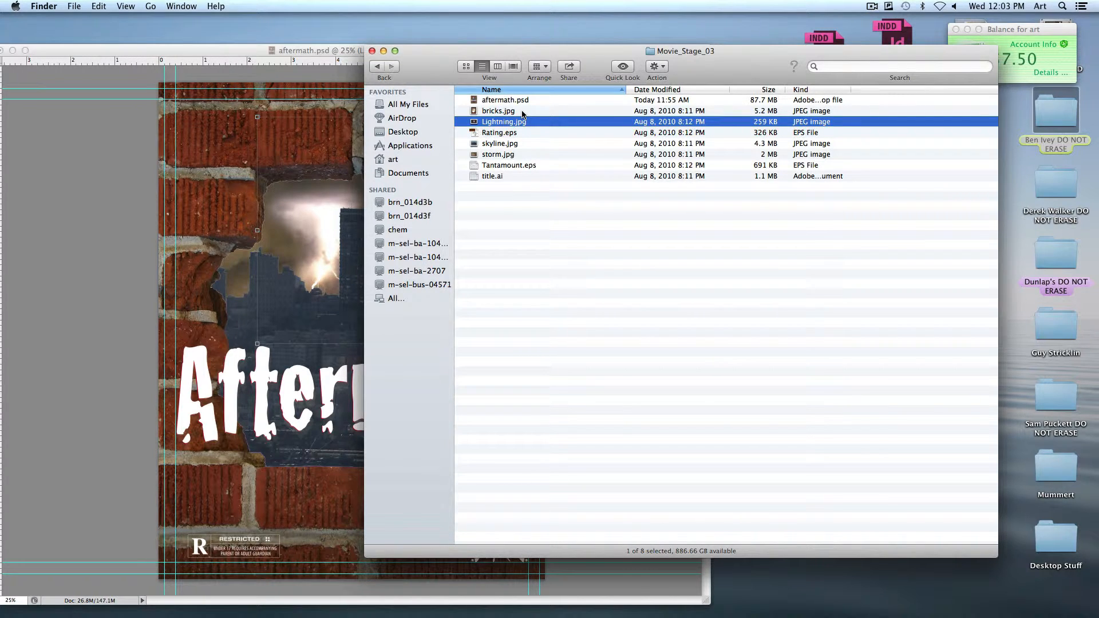
left_click(514, 176)
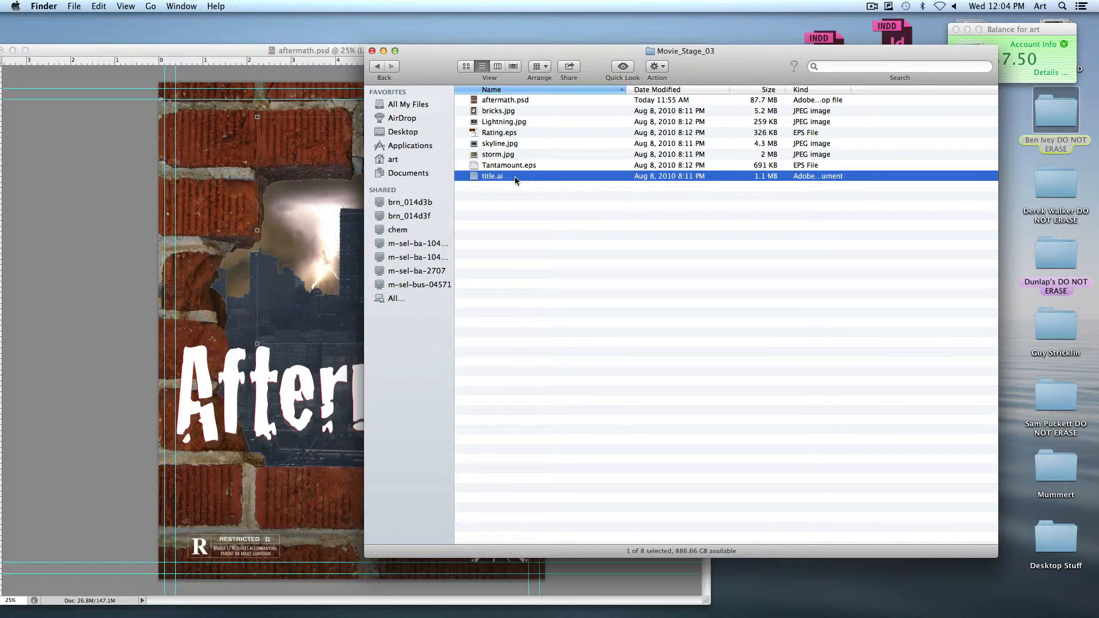
left_click(517, 155)
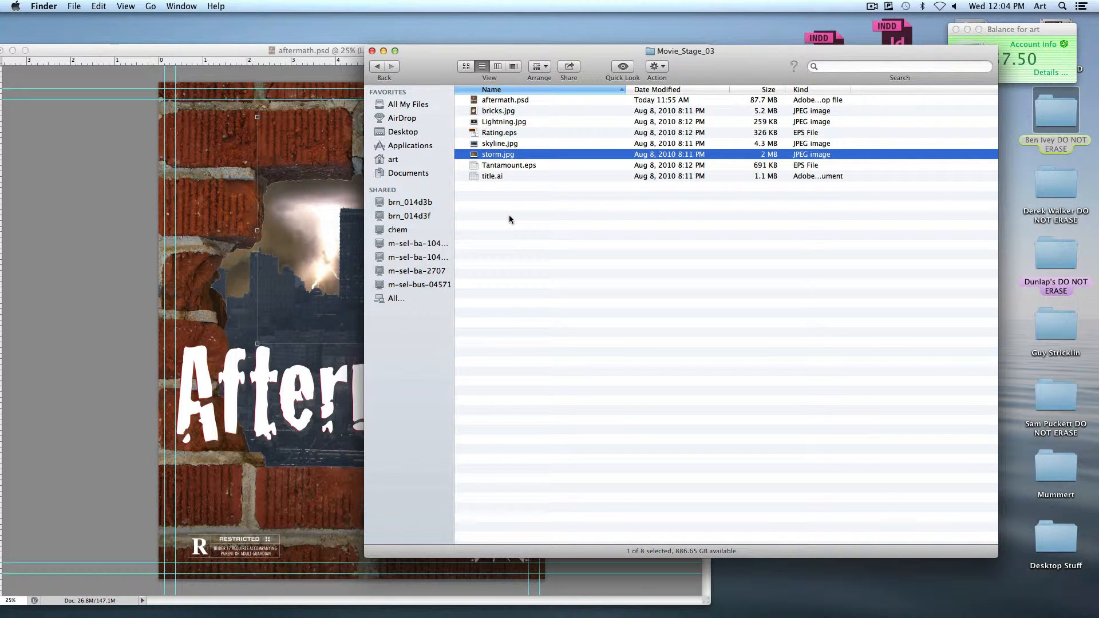
left_click(505, 175)
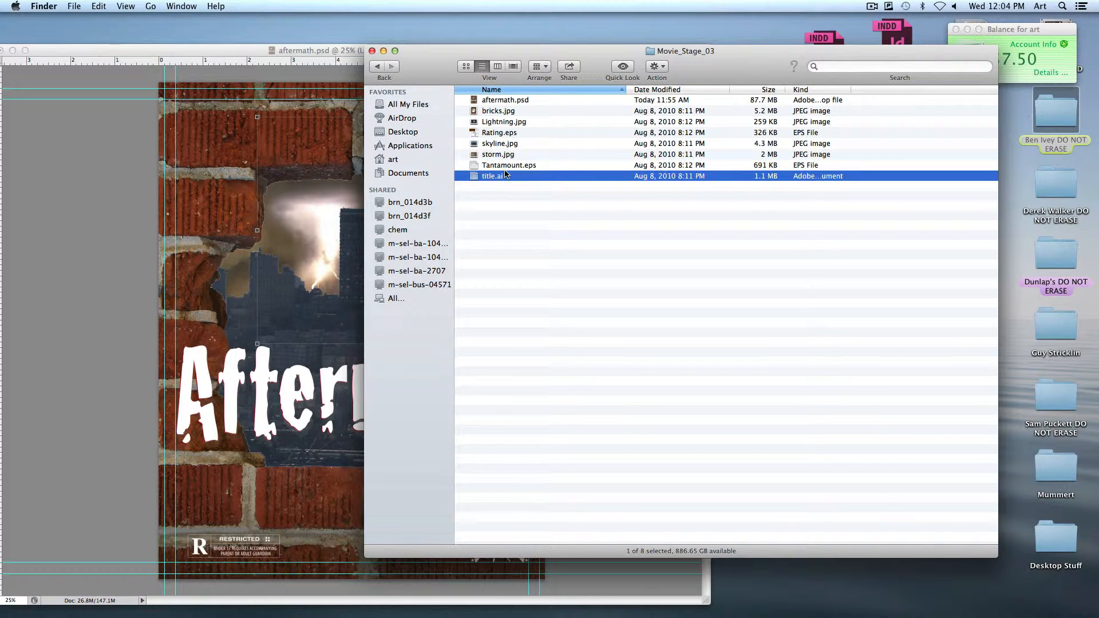
left_click(510, 166)
Place Tantamount.eps from the folder into the aftermath.psd poster, scale it to about 492% and move it up behind the skyline
left_click(166, 158)
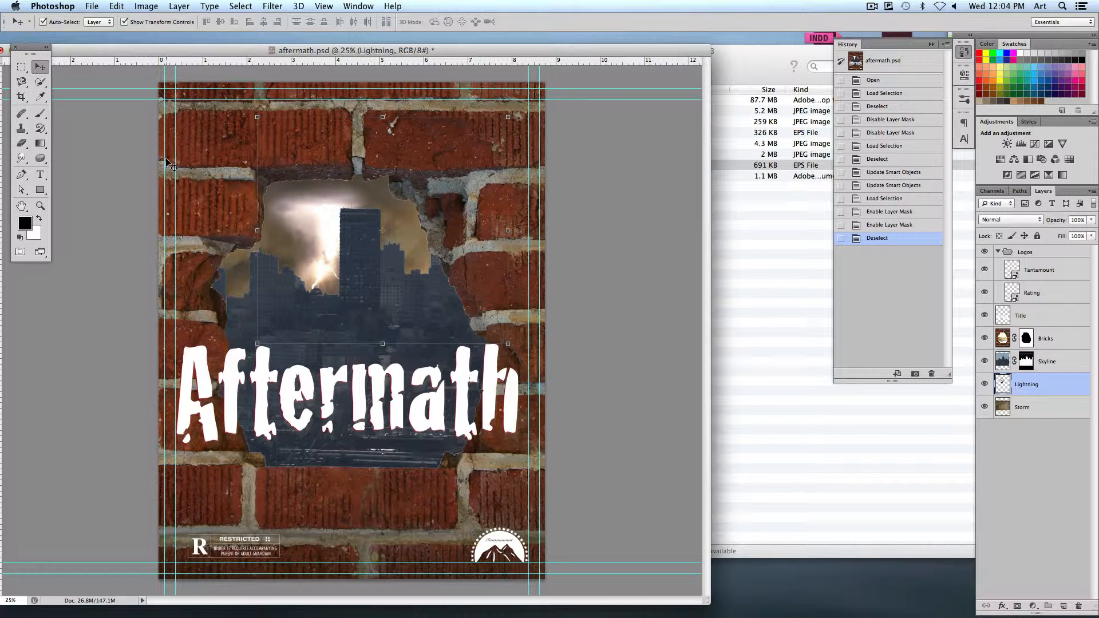
left_click(781, 268)
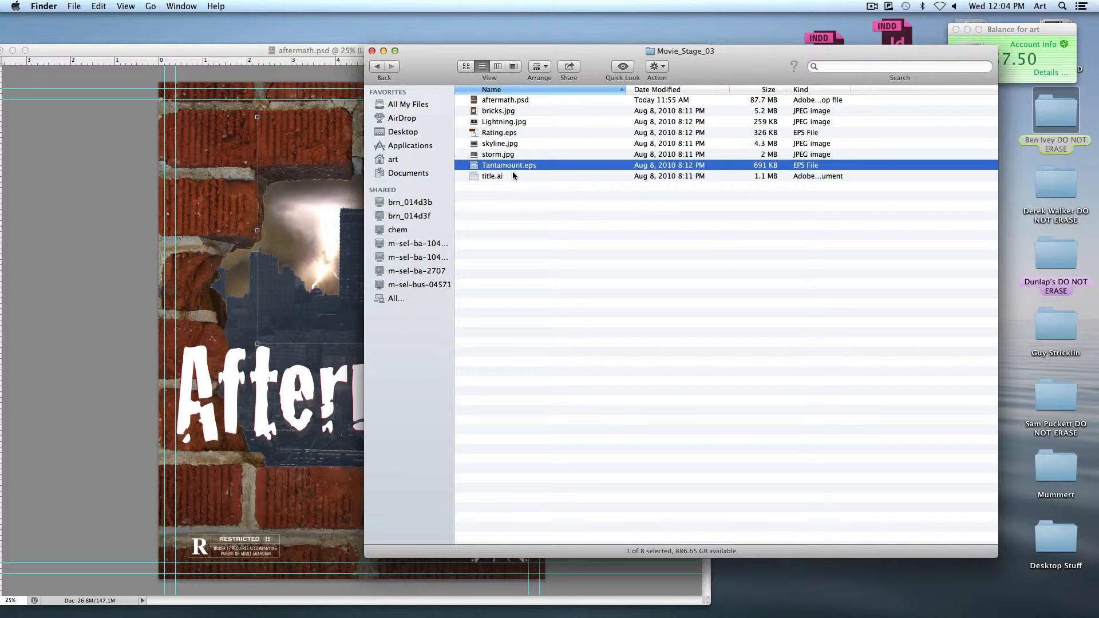
left_click_drag(501, 164, 397, 379)
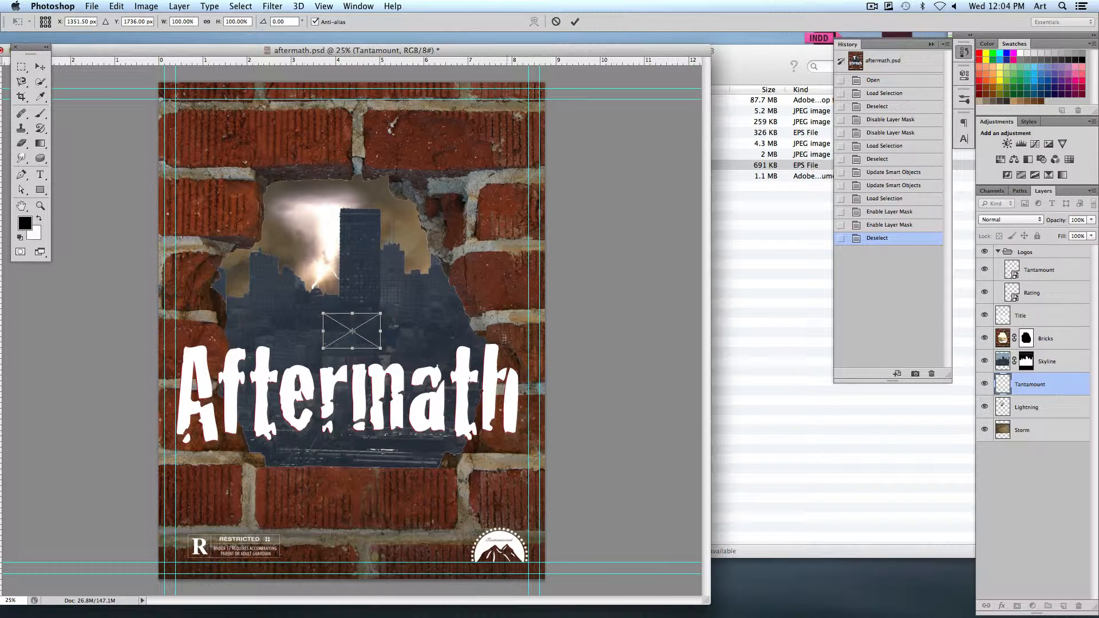
left_click_drag(381, 330, 494, 243)
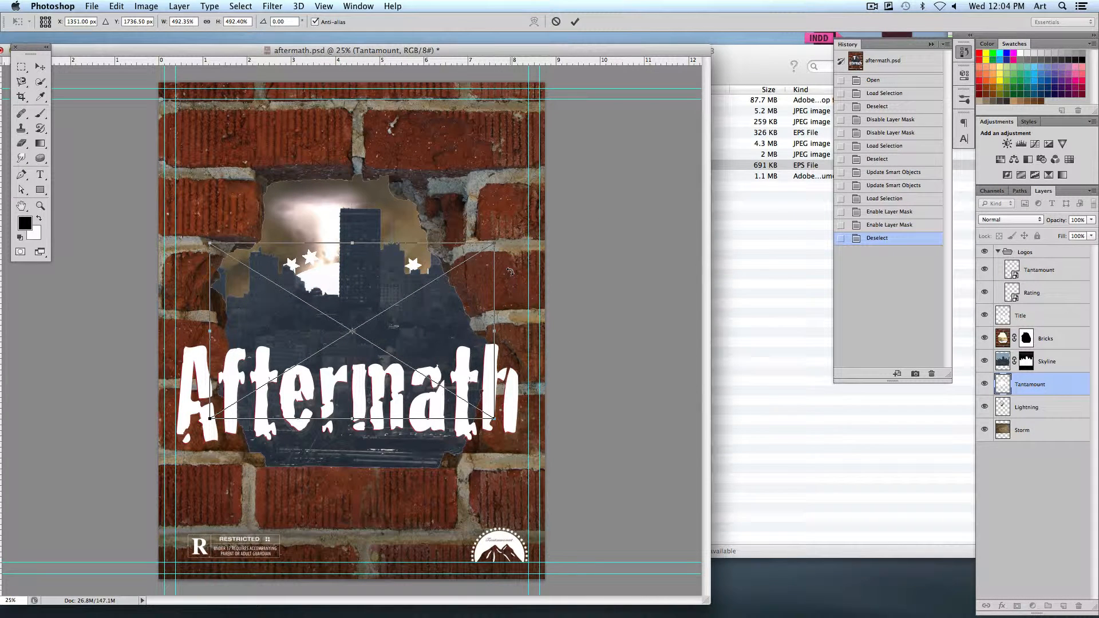
left_click_drag(332, 279, 340, 196)
key("Return")
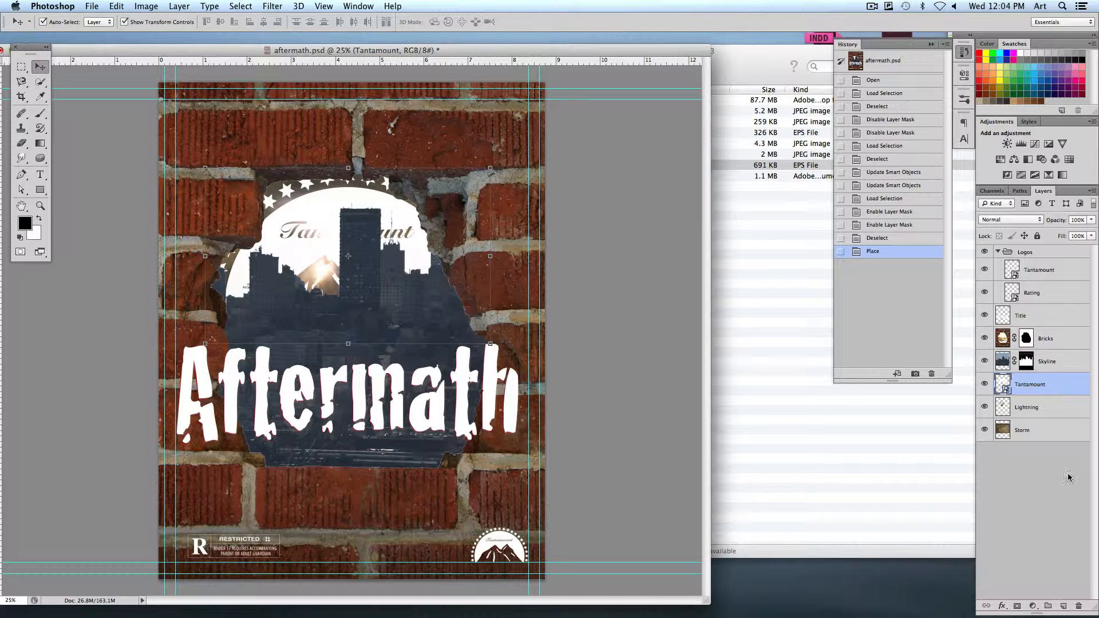
Delete the placed Tantamount layer that sits above the Lightning layer
left_click(1079, 606)
key("Return")
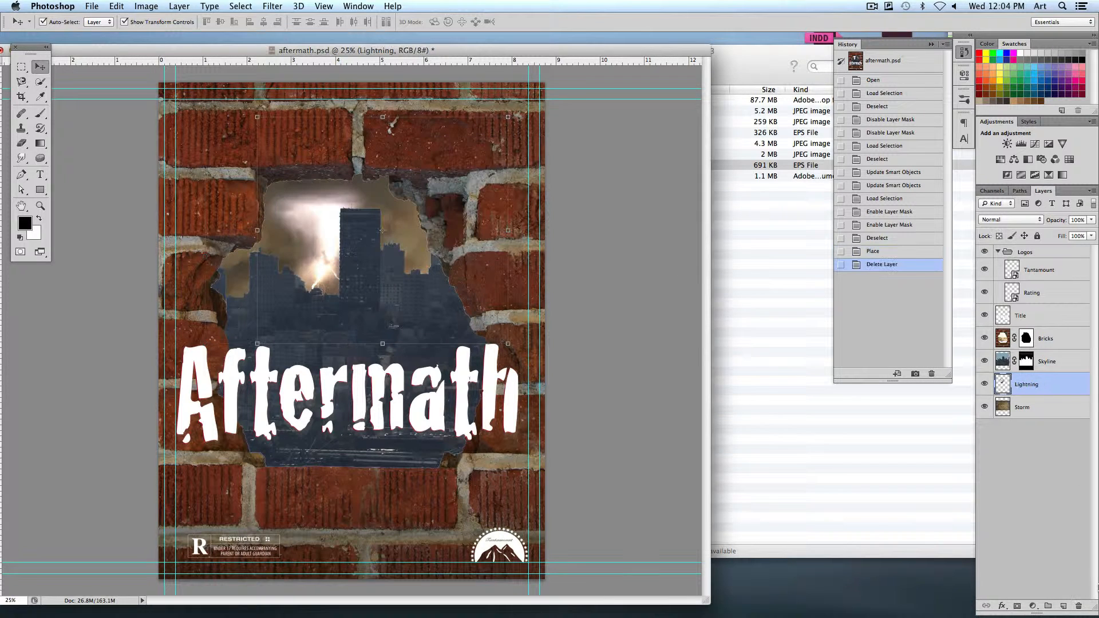
Shrink the Aftermath title around its centre to about 2% of its size and apply the transform
left_click(1022, 279)
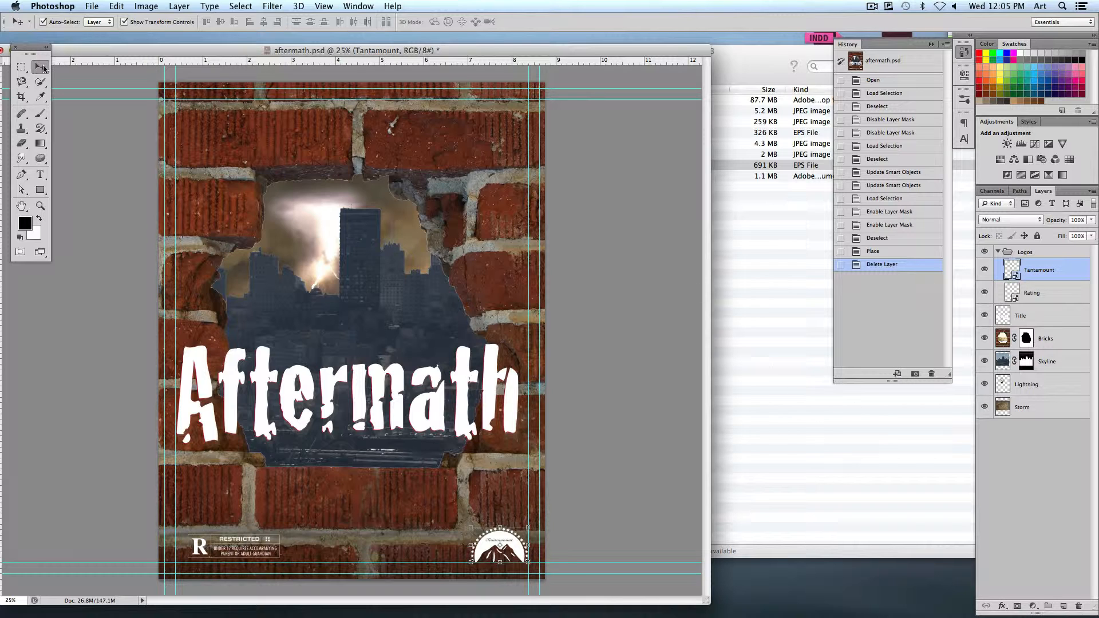
left_click(258, 364)
left_click(289, 404)
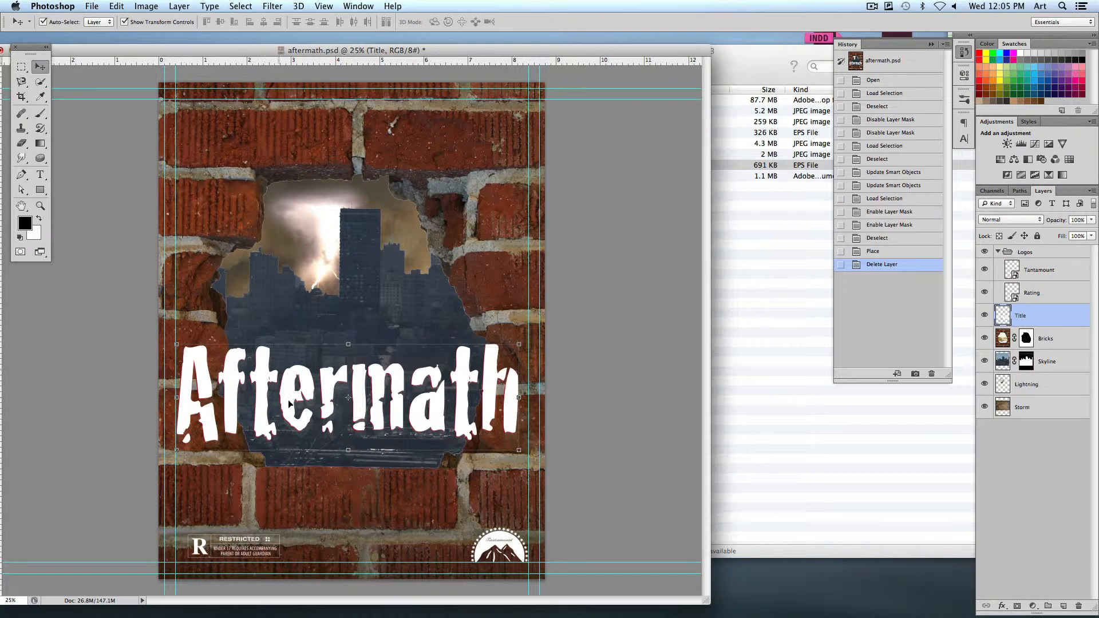
left_click(519, 347)
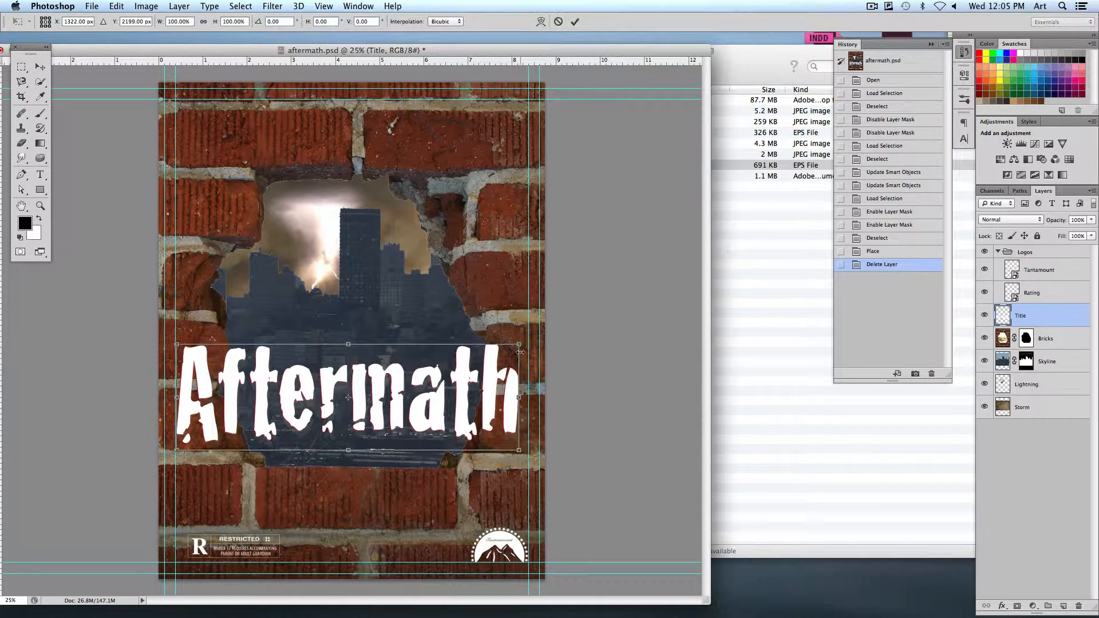
left_click_drag(518, 346, 350, 399)
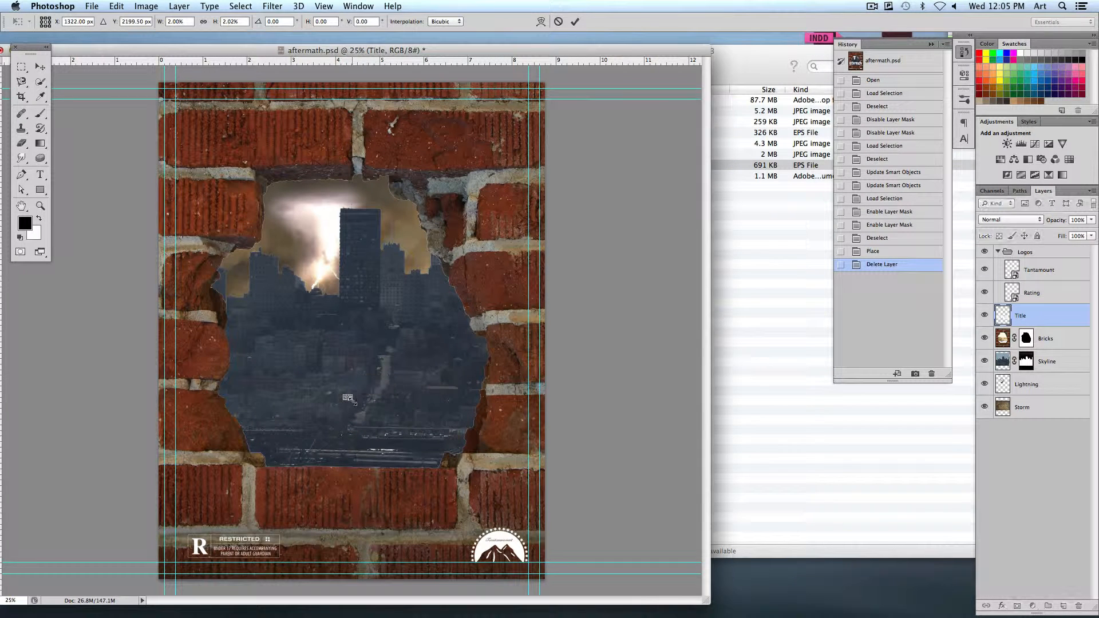
key("Return")
left_click(612, 455)
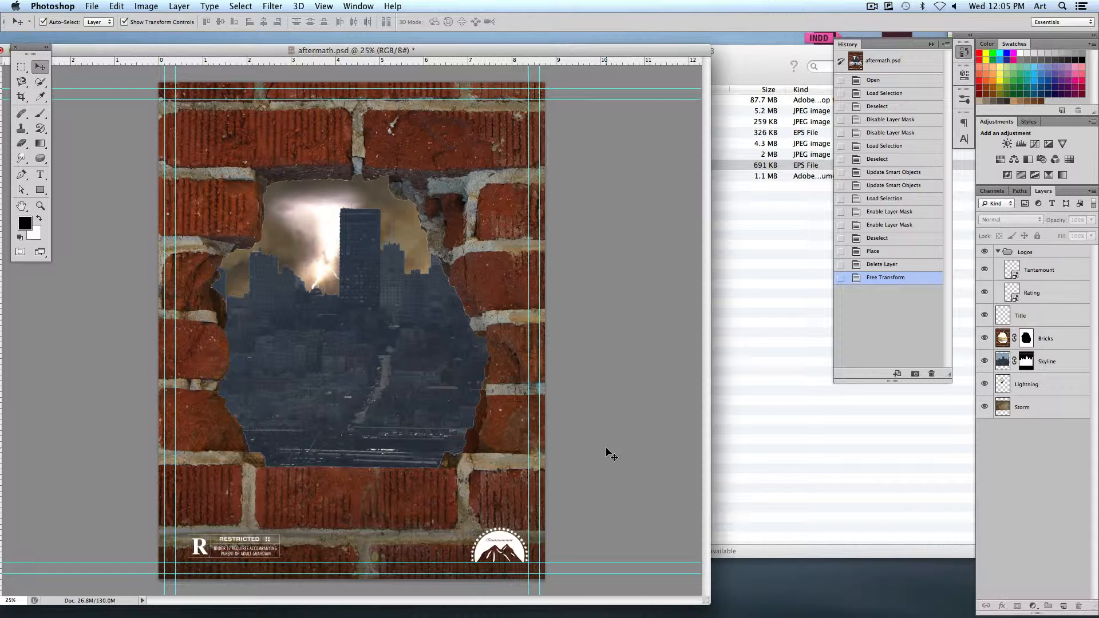
Free Transform the tiny Title layer back up until it spans about the poster's full width
left_click(1045, 316)
key("super+t")
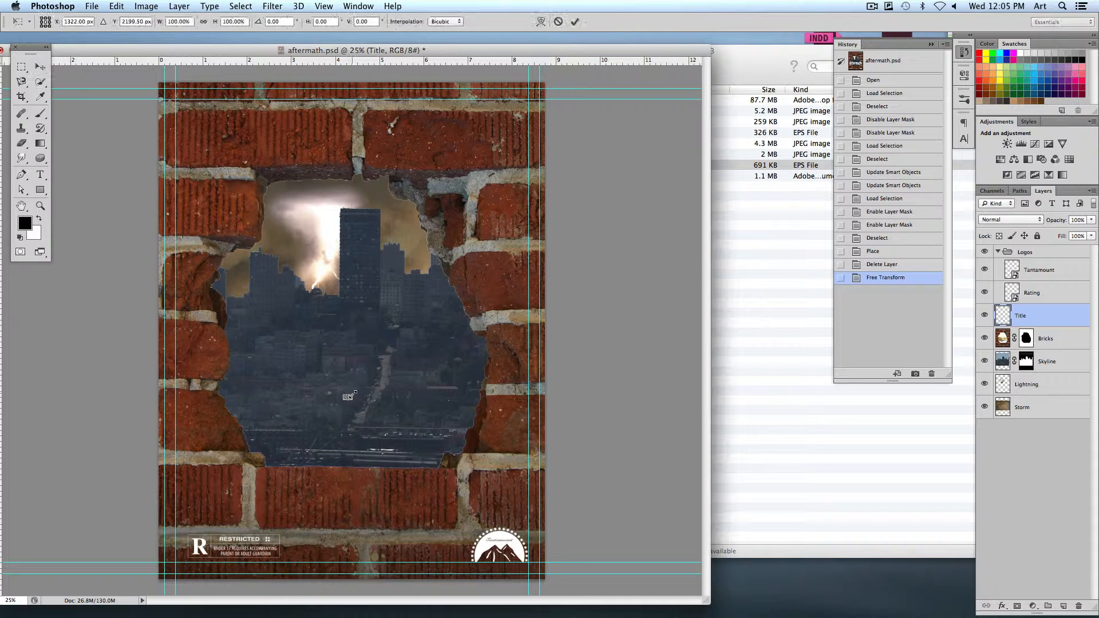
left_click_drag(352, 395, 550, 321)
key("Return")
left_click(611, 318)
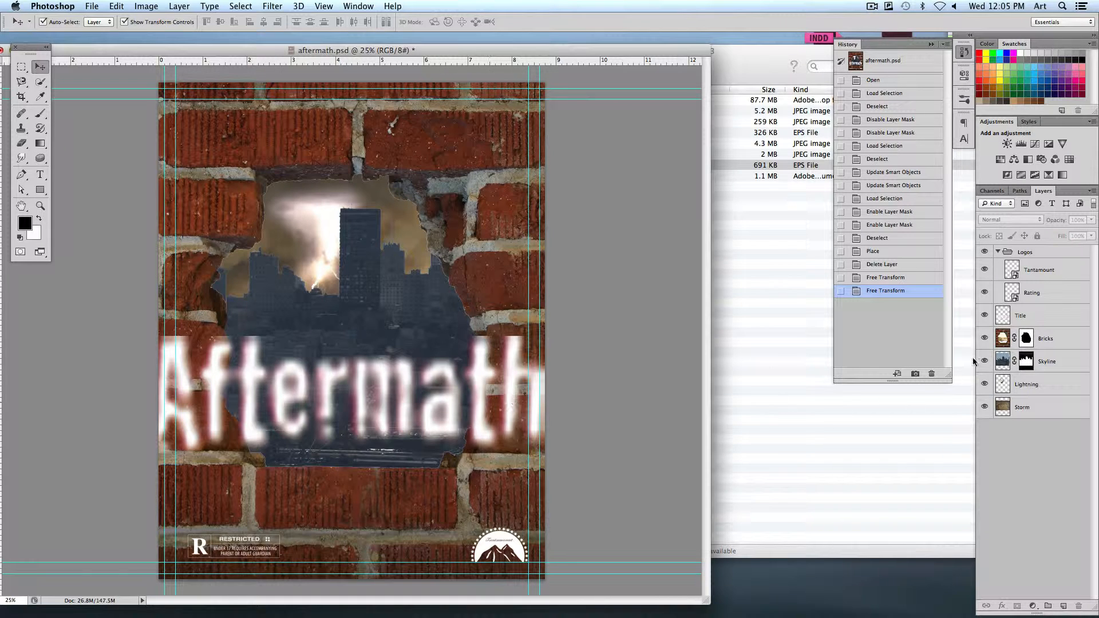
left_click(1026, 319)
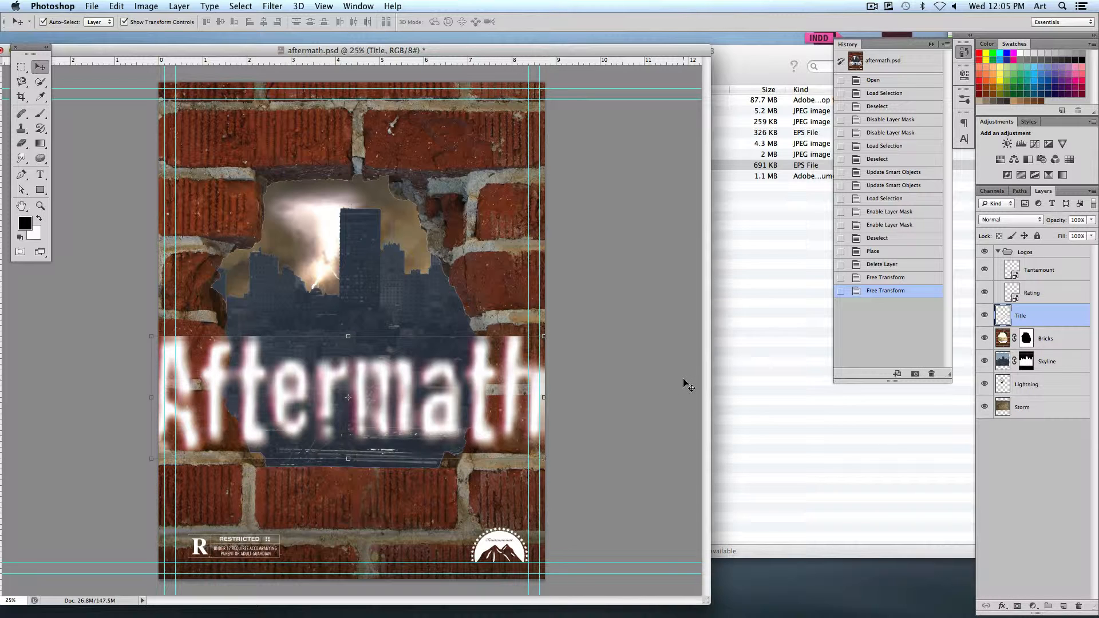
Step back through the history to undo both Free Transforms of the Aftermath title
key("super+alt+z")
key("super+alt+z")
key("super+alt+z")
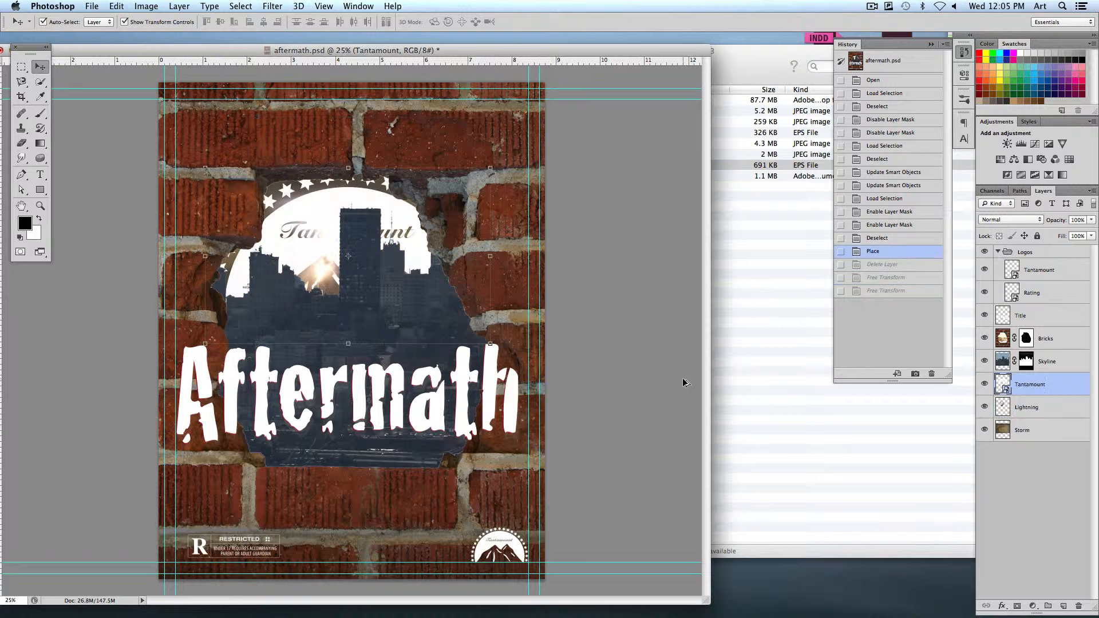
key("super+shift+z")
key("super+shift+z")
key("super+shift+z")
key("super+alt+z")
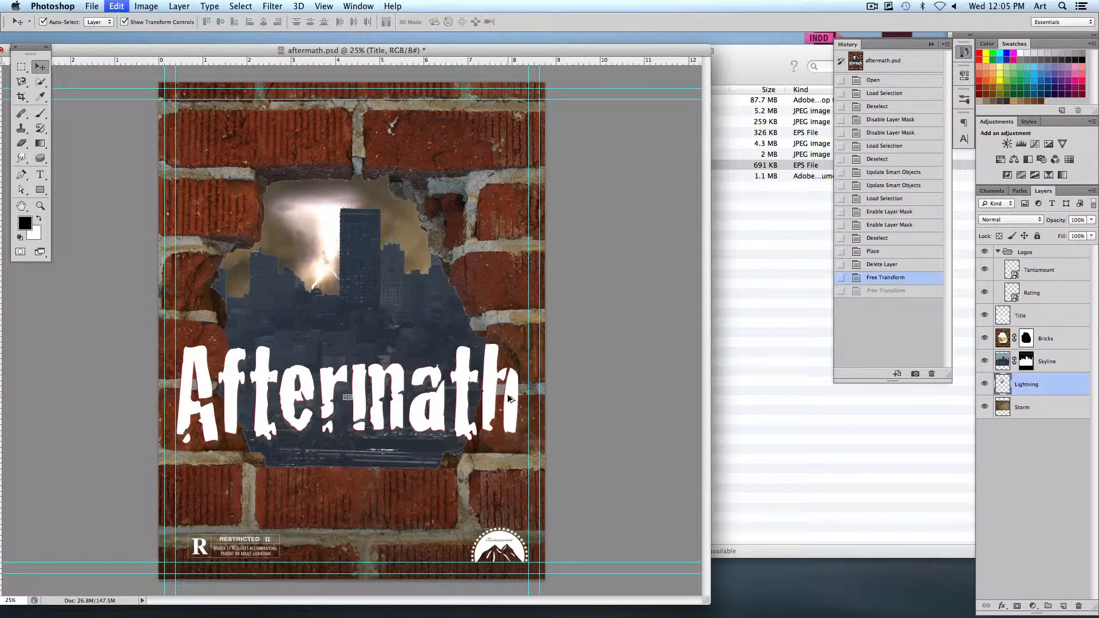
key("super+alt+z")
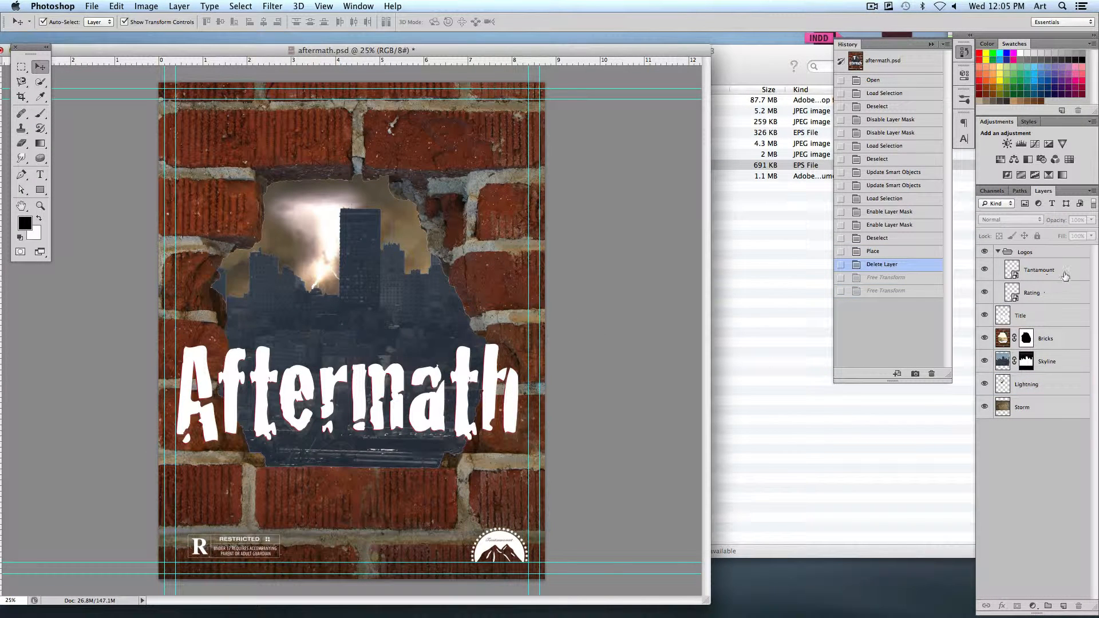
Move the Tantamount logo from the Logos group over the skyline, enlarge it to about 584% and position it above the title
left_click(1060, 272)
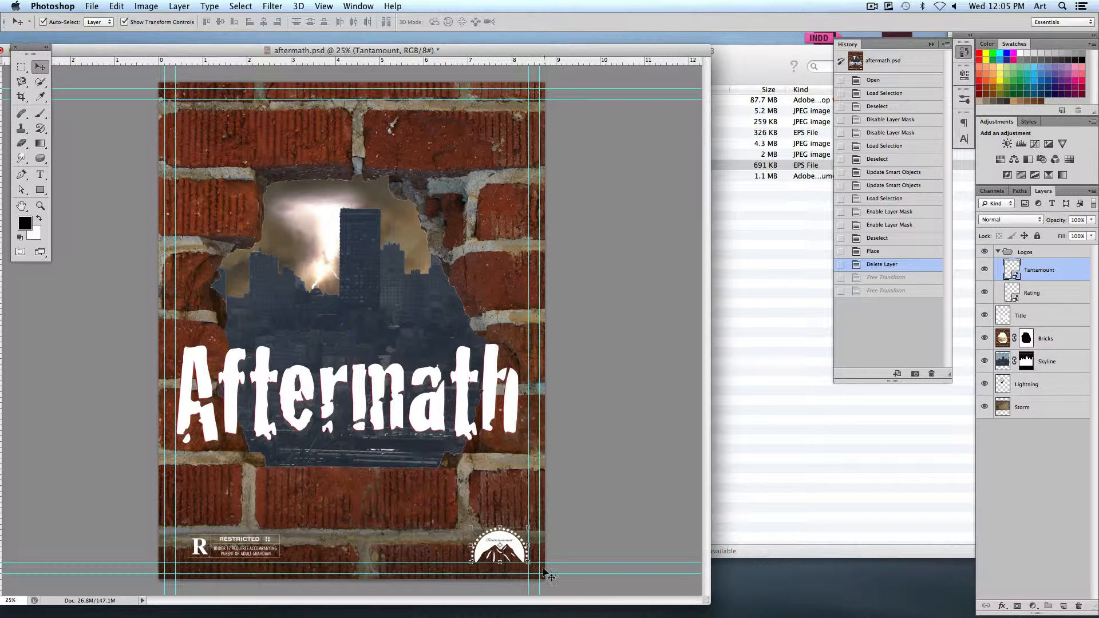
left_click_drag(519, 554, 533, 395)
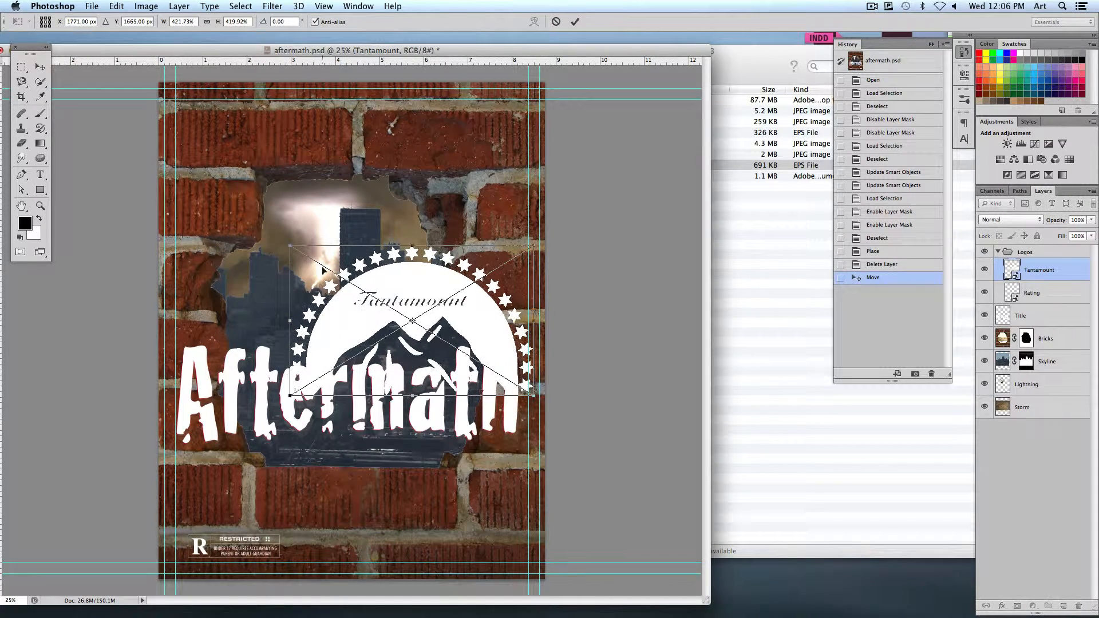
left_click_drag(290, 247, 205, 194)
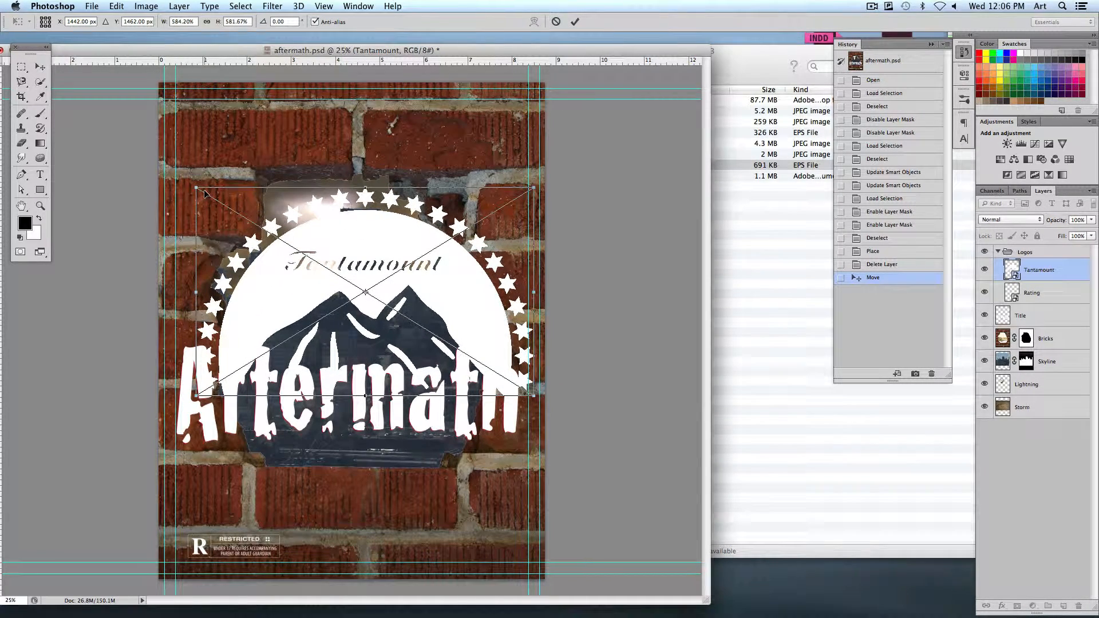
key("Return")
left_click_drag(398, 250, 403, 205)
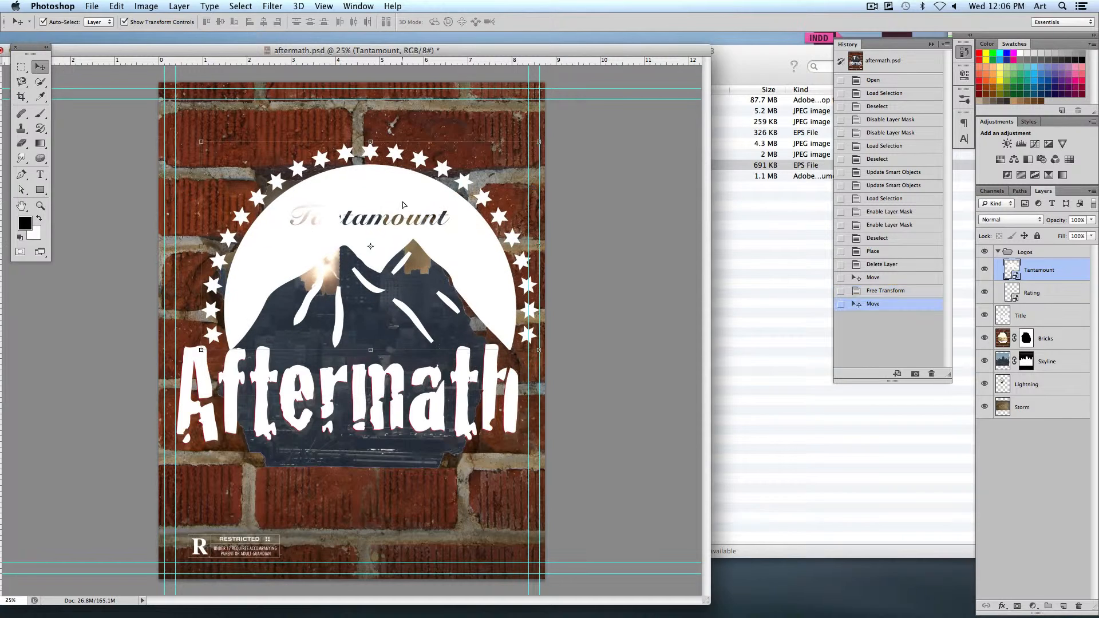
Shrink the large Tantamount logo around its centre to about 10.6% and apply the transform
left_click_drag(539, 142, 373, 243)
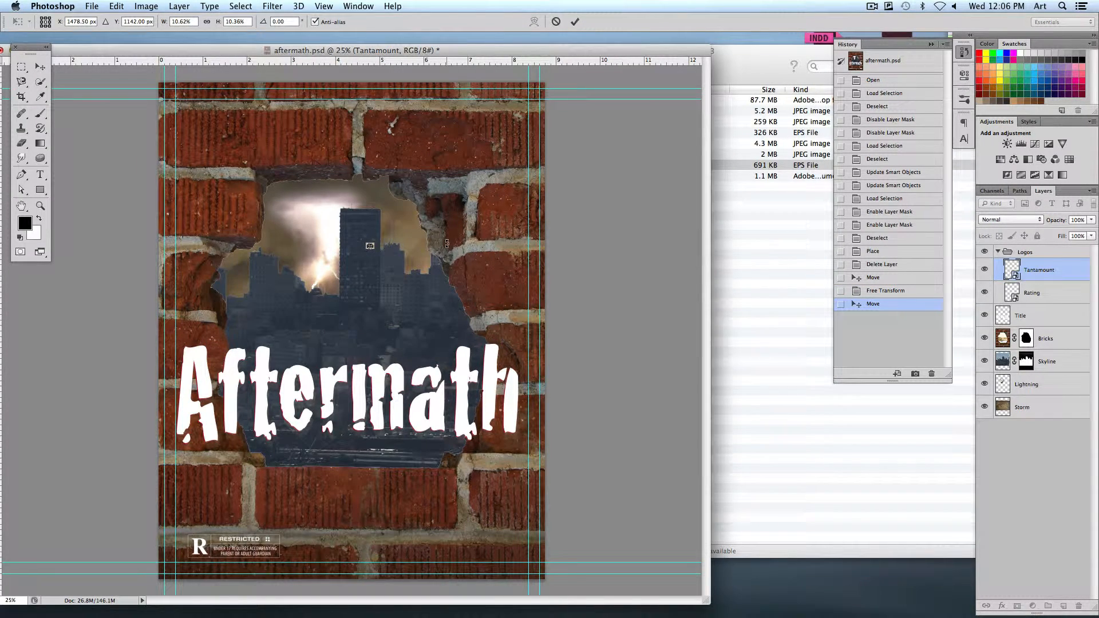
key("Return")
left_click(575, 249)
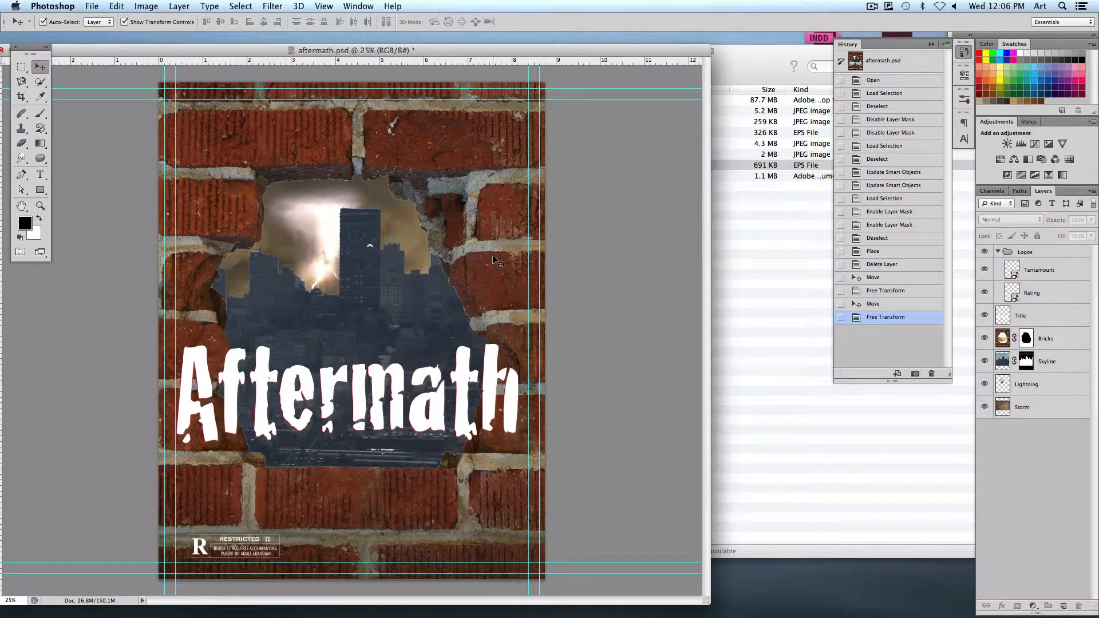
Enlarge the tiny Tantamount logo around its centre until it nearly spans the poster between the side guides
left_click(371, 246)
left_click_drag(373, 244, 528, 152)
key("Return")
left_click(633, 244)
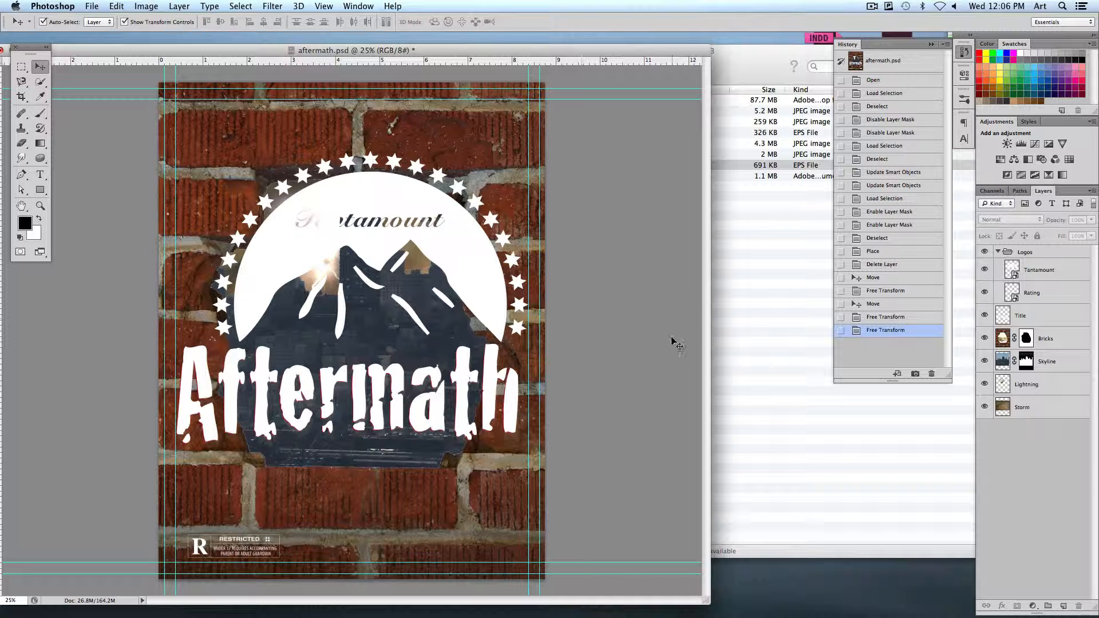
Move the Tantamount logo up to the poster's upper guides and switch to Finder's Movie_Stage_03 window
left_click(465, 219)
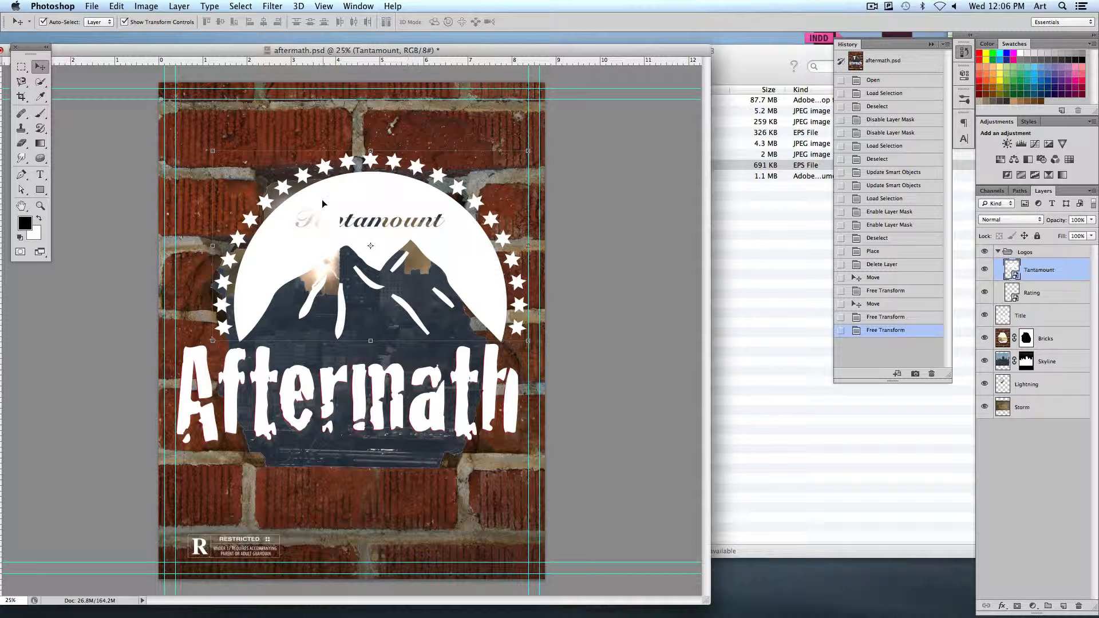
left_click(788, 218)
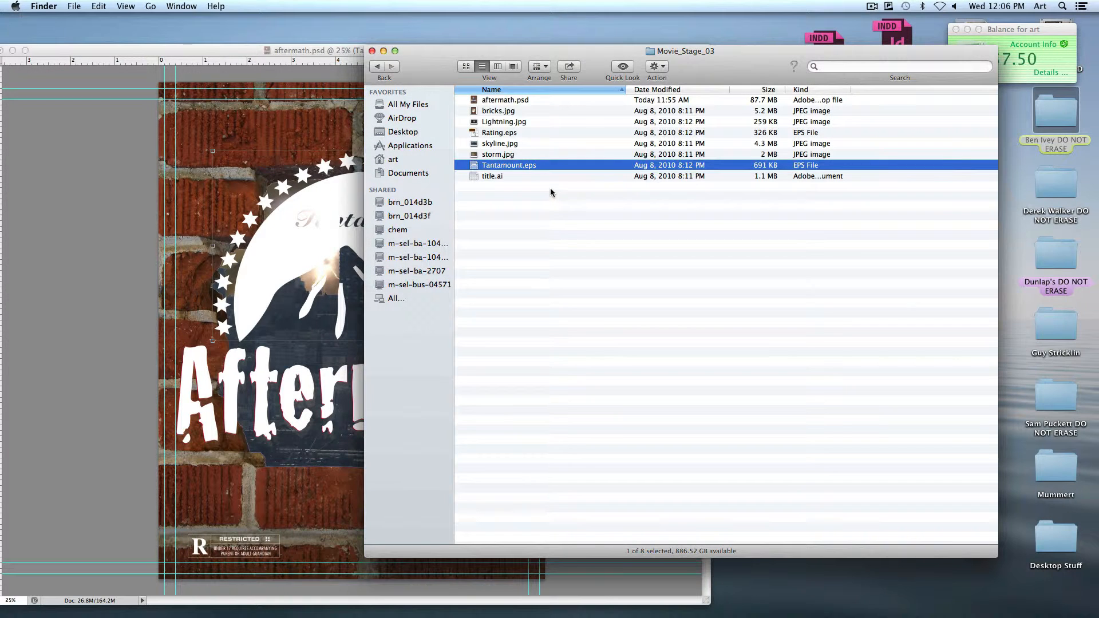
left_click(328, 197)
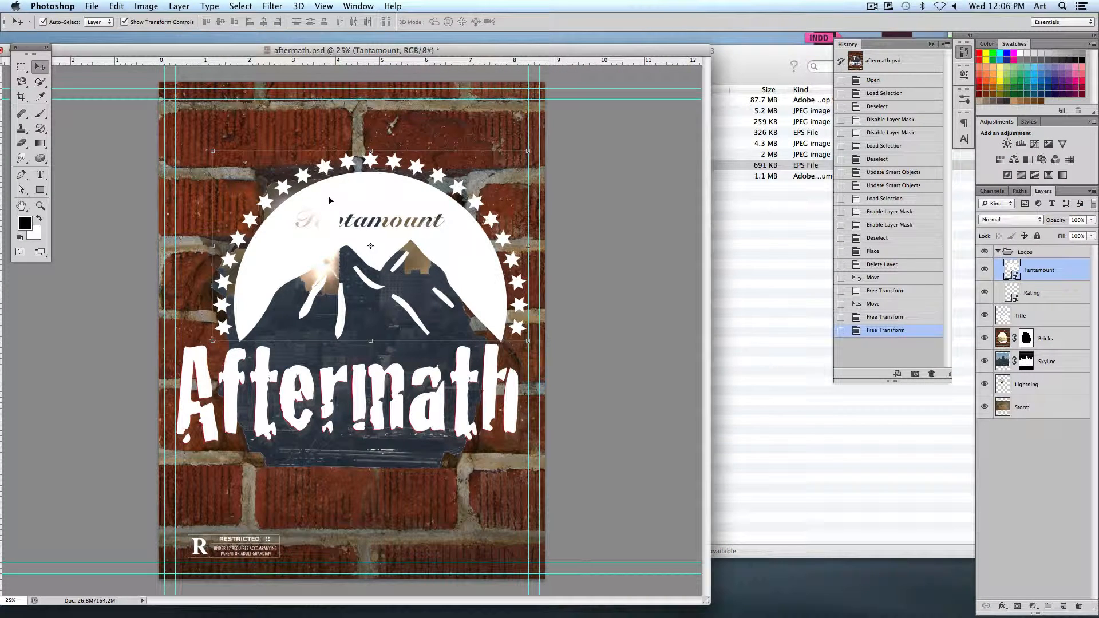
left_click_drag(328, 196, 358, 148)
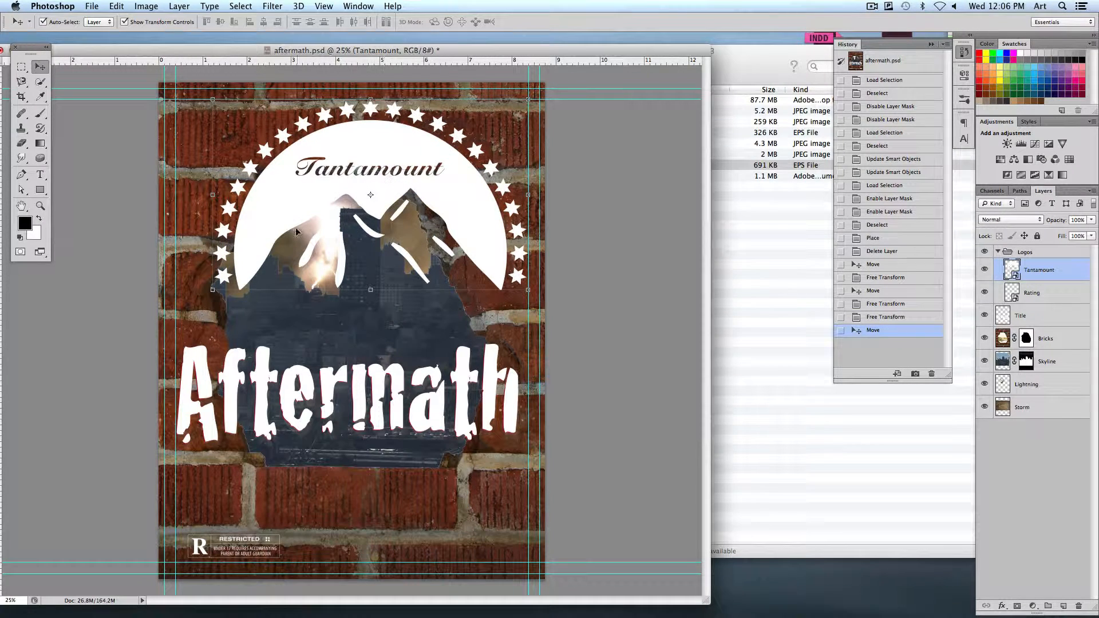
left_click(726, 211)
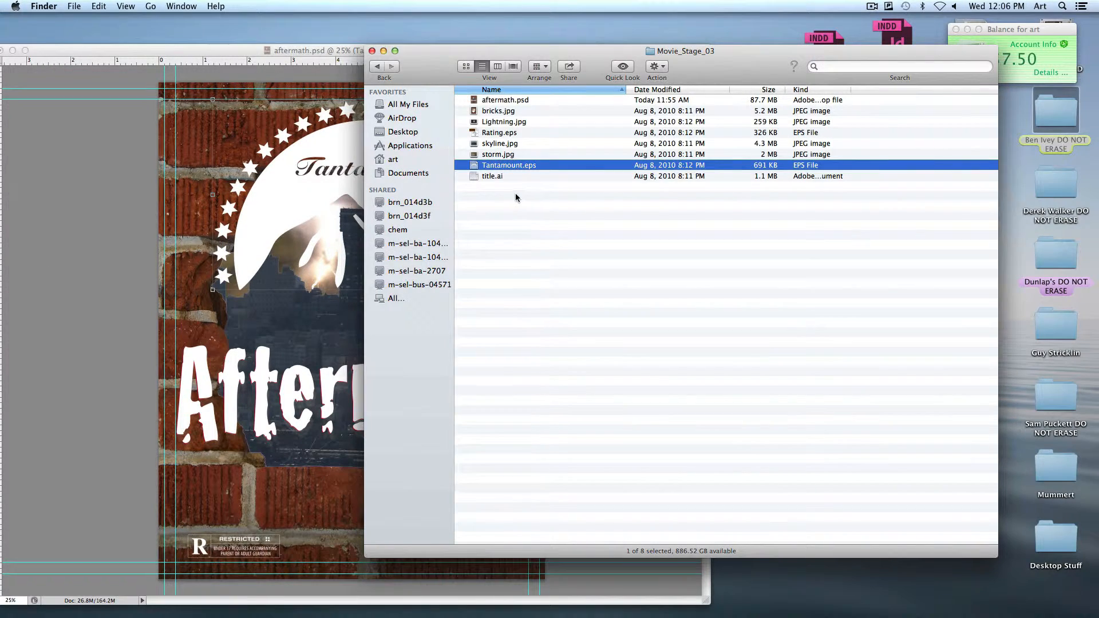
Switch back to the Photoshop poster and open the contents of the Tantamount Smart Object for editing in Illustrator
left_click(344, 163)
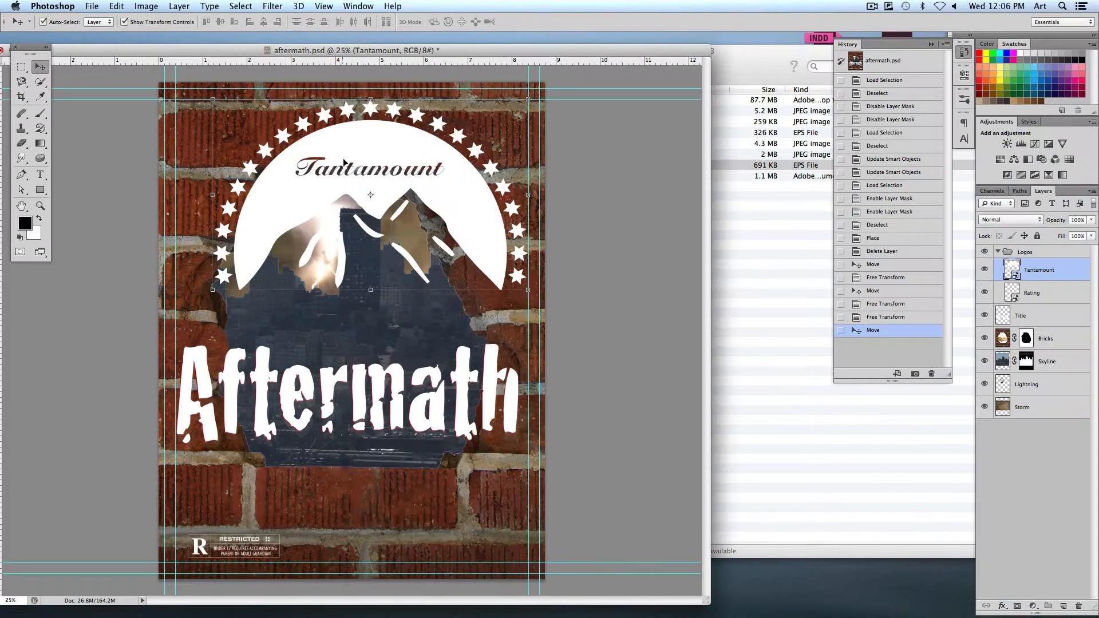
right_click(1075, 272)
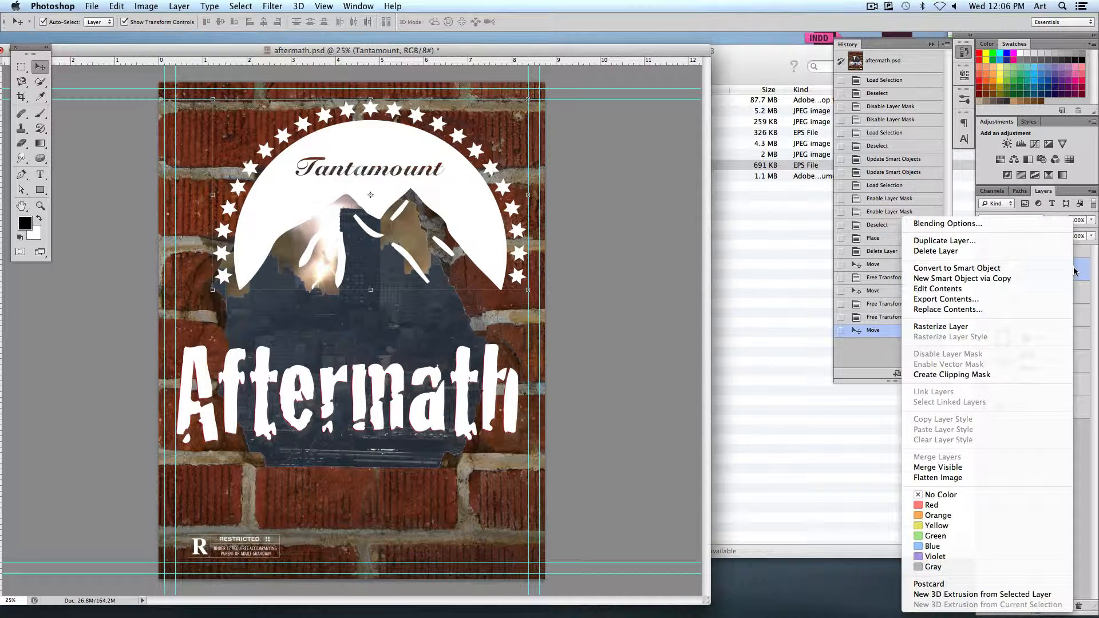
left_click(953, 289)
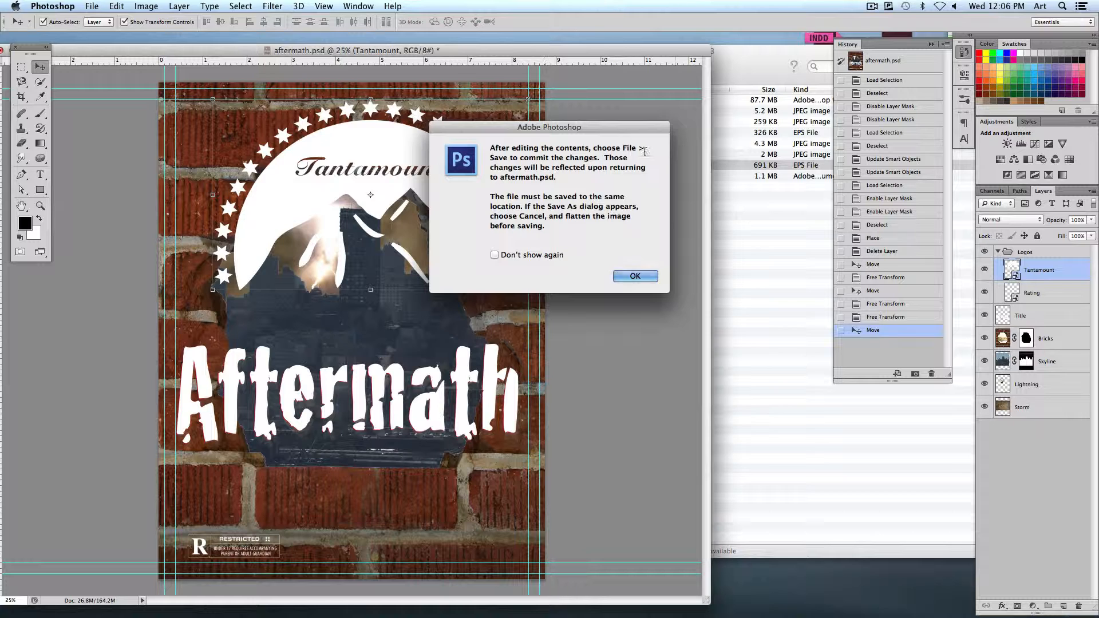
left_click(632, 276)
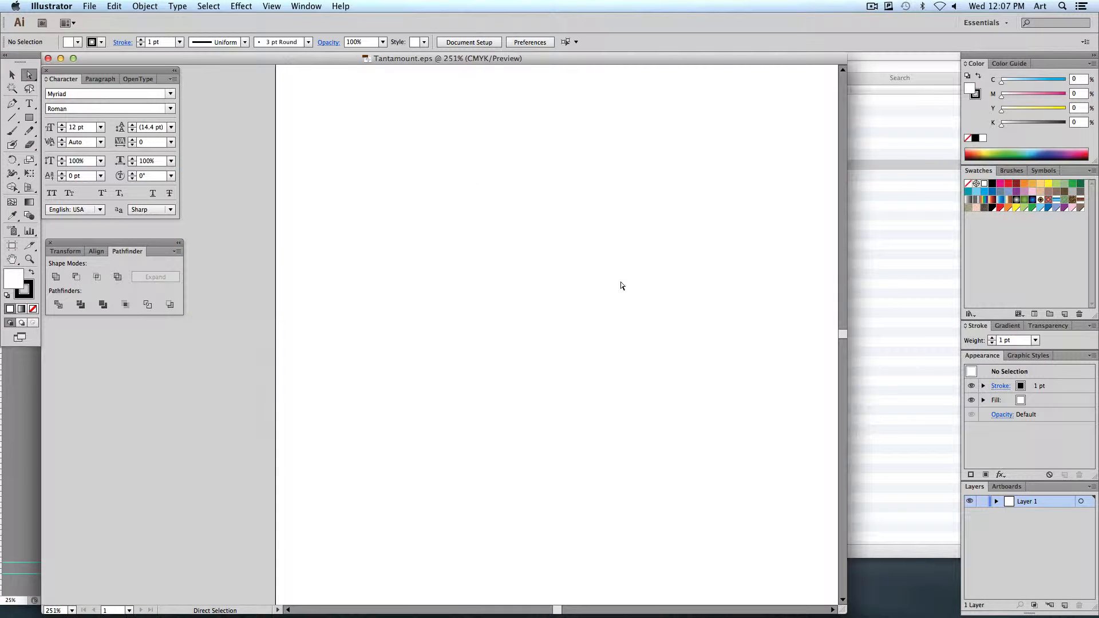
Move the entire Tantamount artwork off the white artboard onto the grey canvas beside it and deselect it
key("super+a")
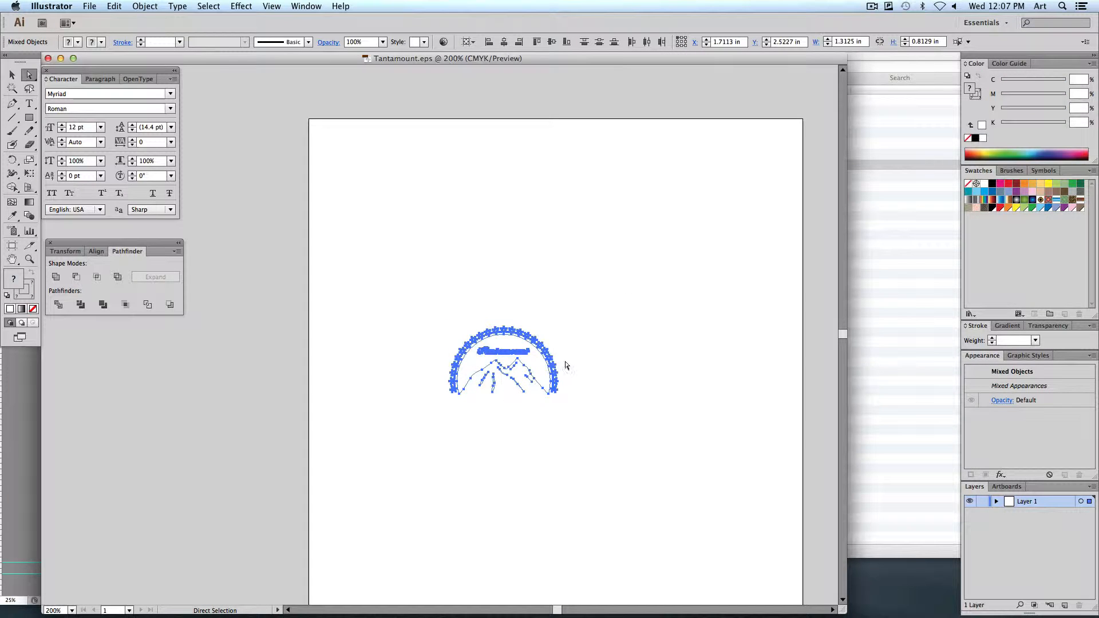
left_click_drag(534, 369, 280, 367)
left_click(248, 278)
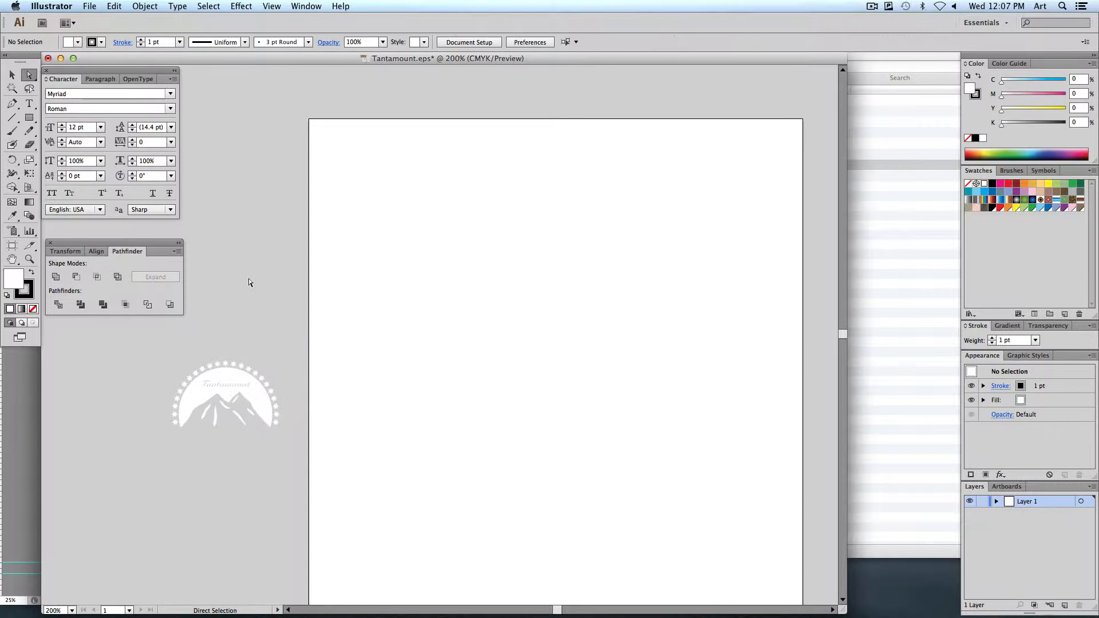
Fill the logo's white dome compound path with the red swatch and deselect it
key("super+equal")
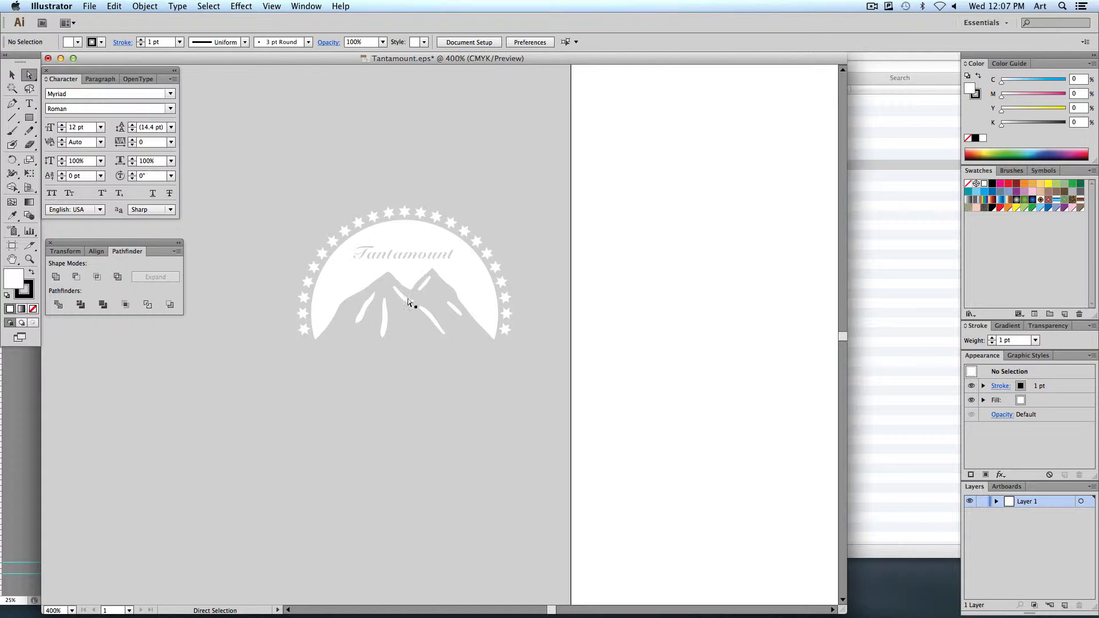
left_click(419, 279)
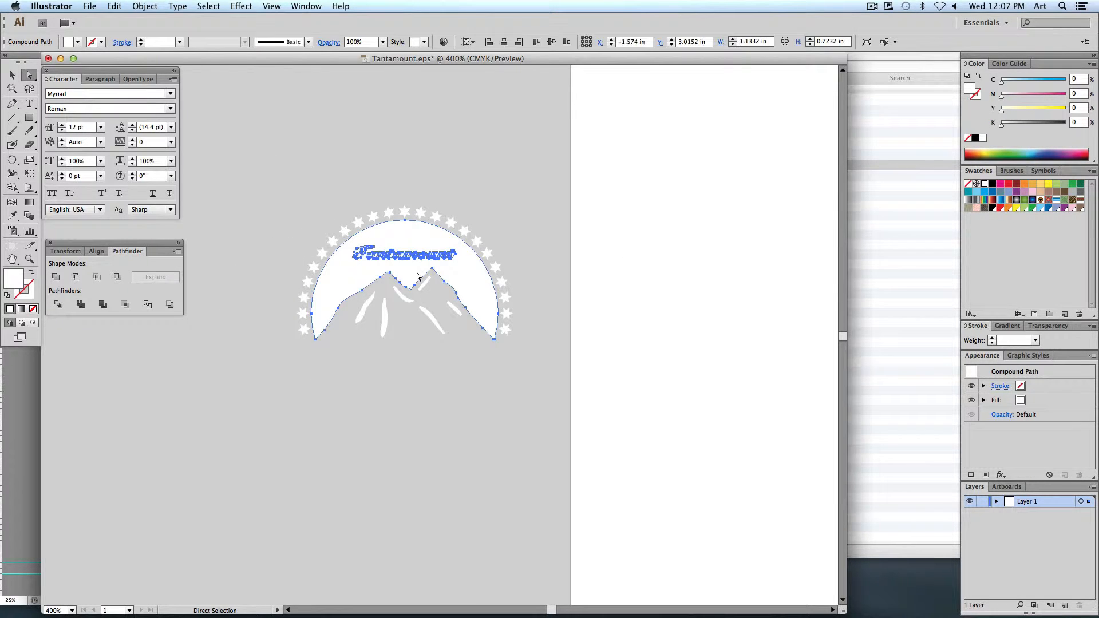
left_click(1009, 184)
left_click(338, 191)
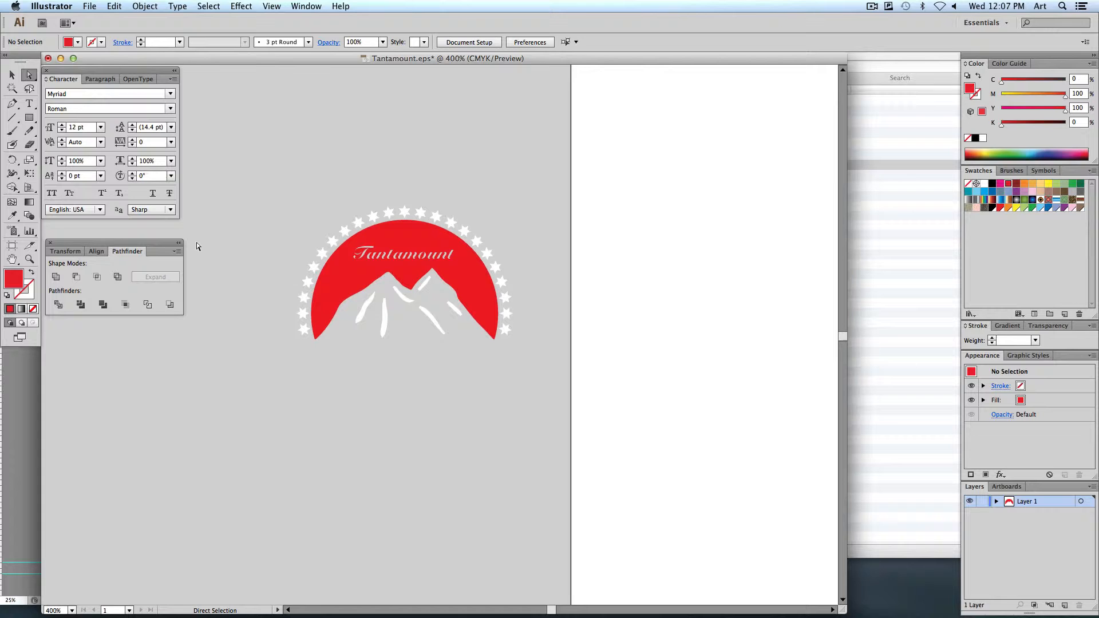
Select the whole Tantamount logo, including its stars and mountain strokes, and move it back onto the artboard
left_click(12, 75)
left_click_drag(239, 175, 600, 458)
left_click_drag(325, 313, 670, 287)
left_click_drag(693, 355, 405, 388)
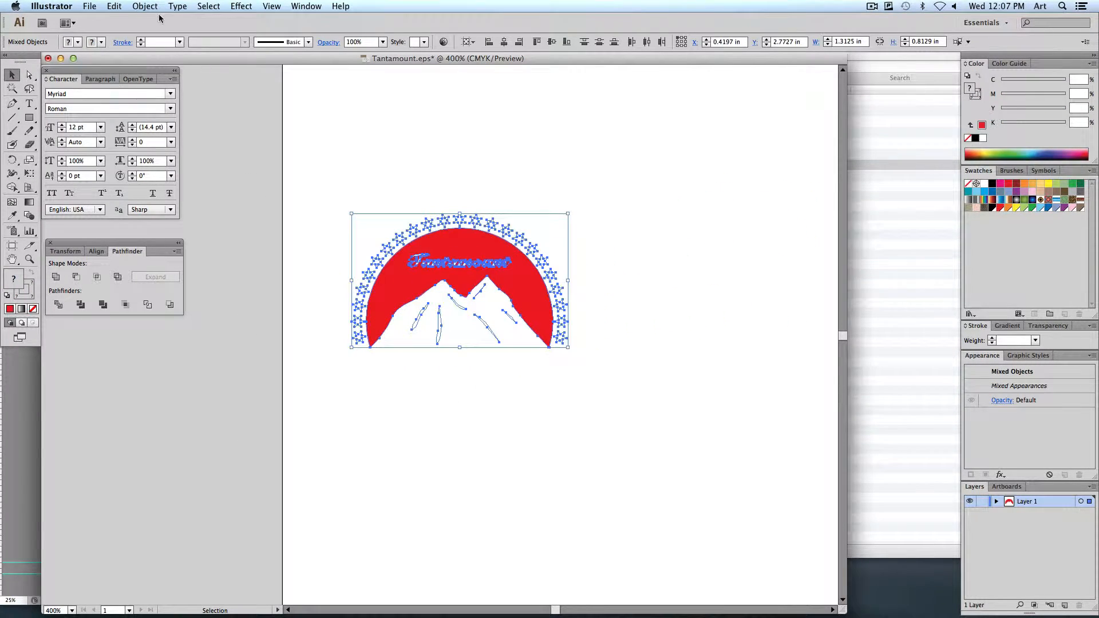
Save Tantamount.eps accepting the legacy format, close it and return to the poster in Photoshop
left_click(89, 6)
left_click(124, 93)
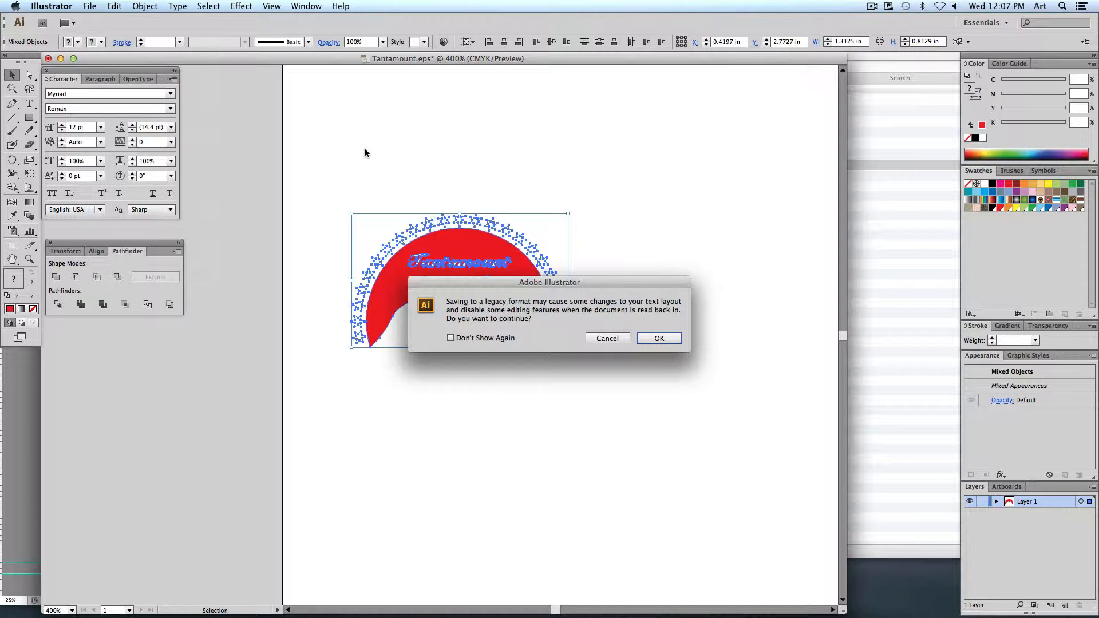
left_click(659, 339)
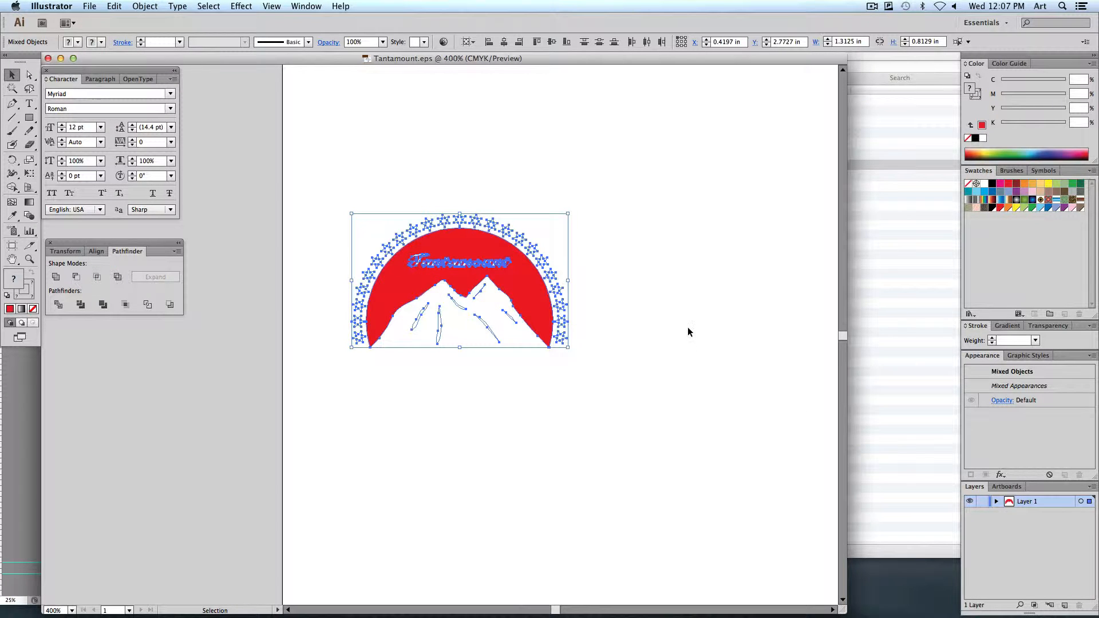
left_click(48, 59)
left_click(234, 104)
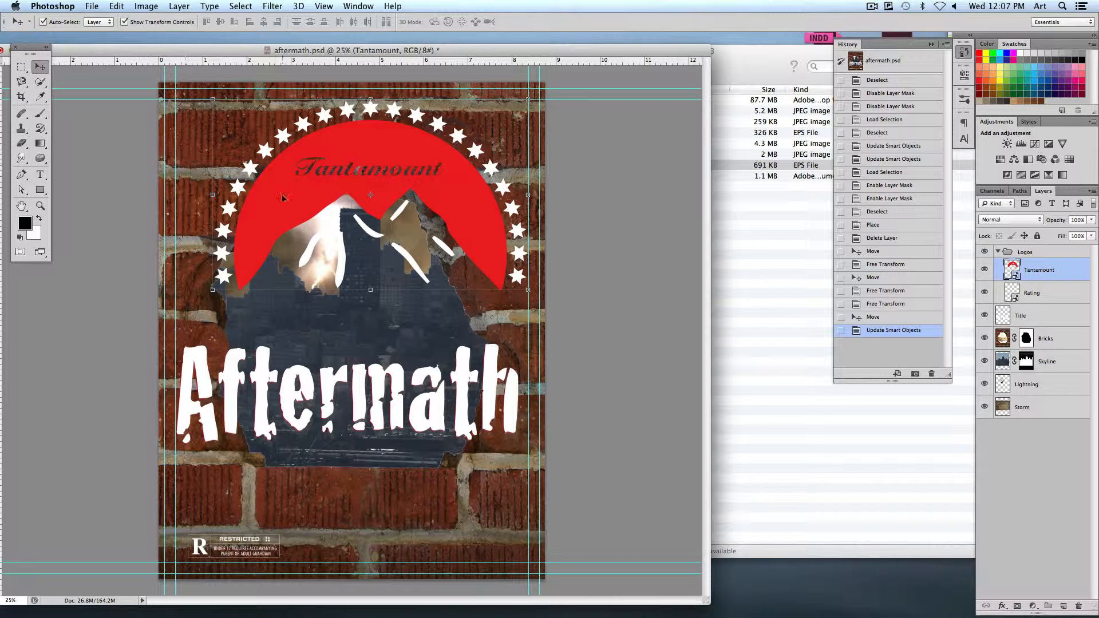
Shrink the red Tantamount logo towards its lower-right corner, apply the transform and deselect the layer
left_click_drag(212, 100, 329, 170)
key("Return")
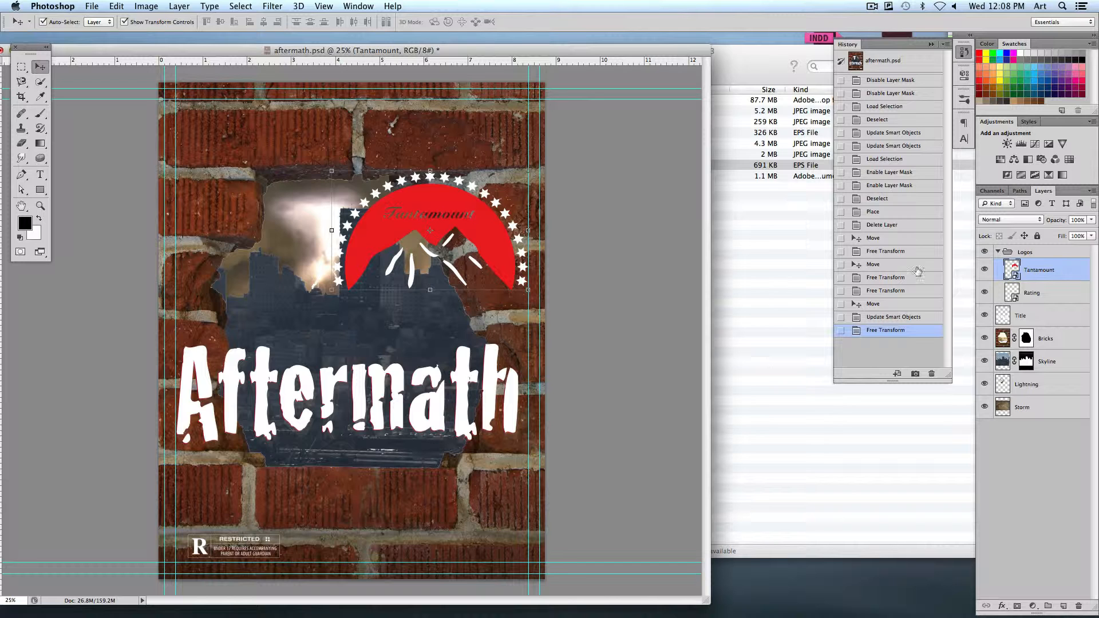
left_click(679, 251)
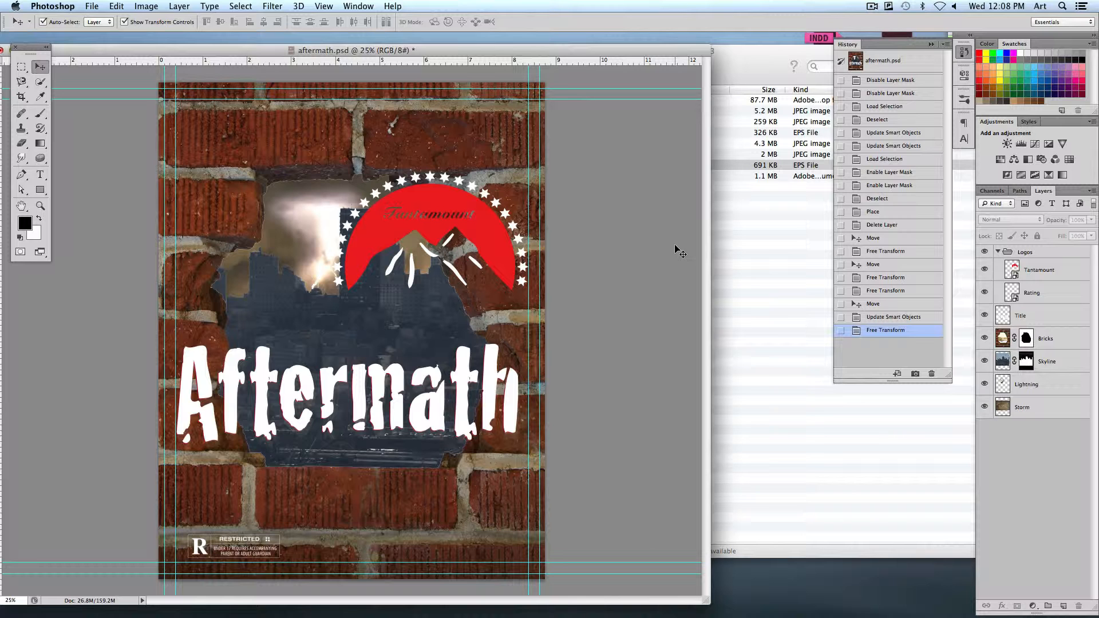
left_click(420, 222)
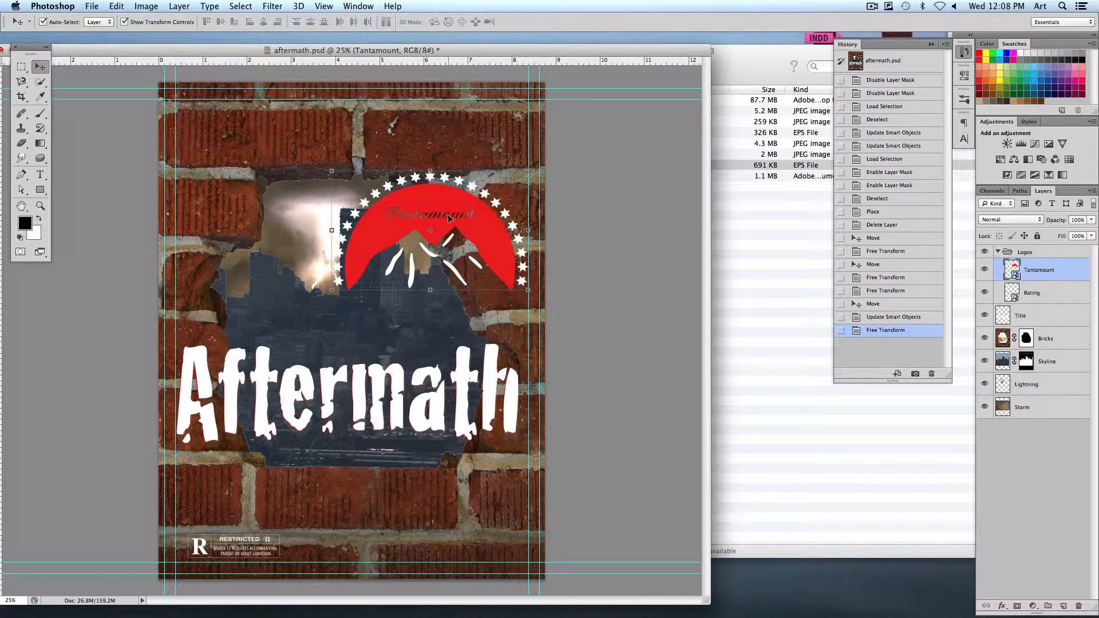
key("super+t")
key("Return")
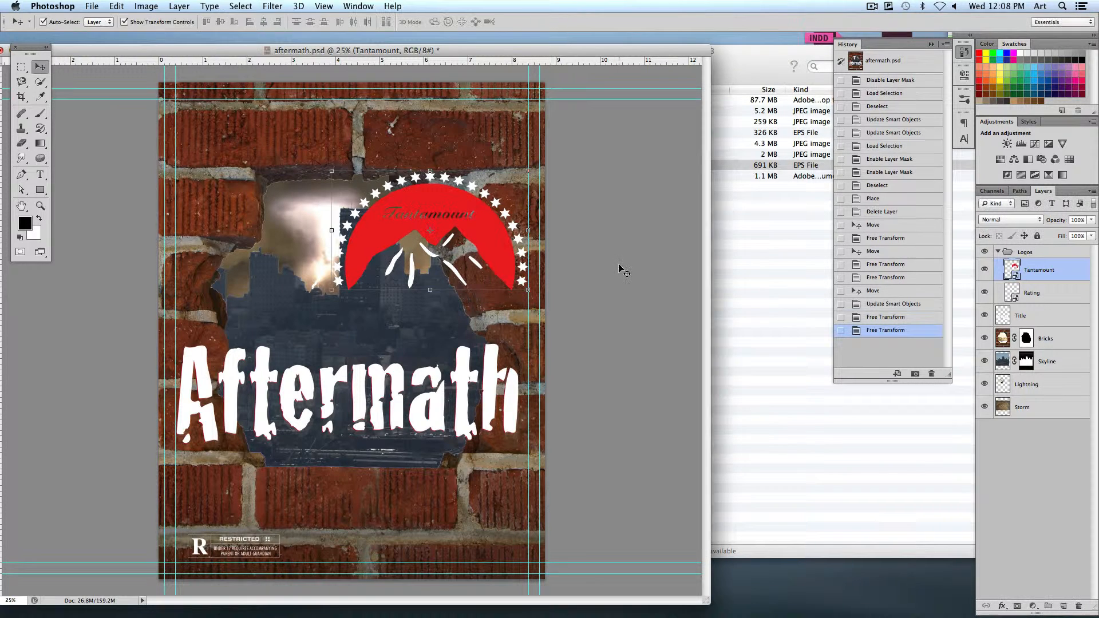
left_click(620, 269)
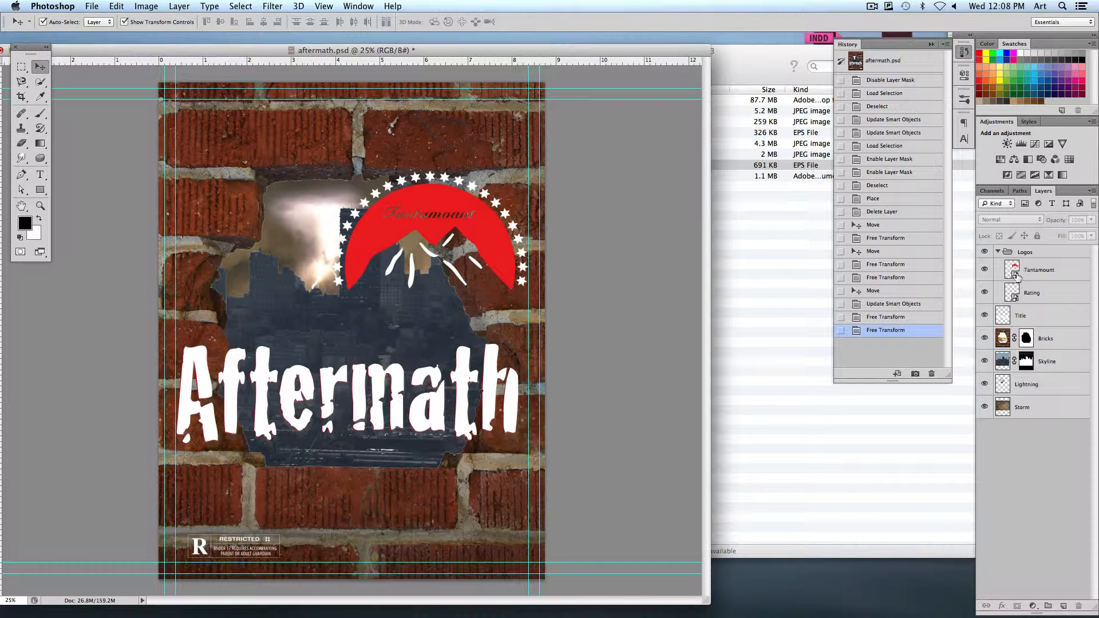
Hide the Tantamount, Rating and Title layers and disable the layer masks on Bricks and Skyline
left_click_drag(986, 273, 985, 295)
left_click(985, 315)
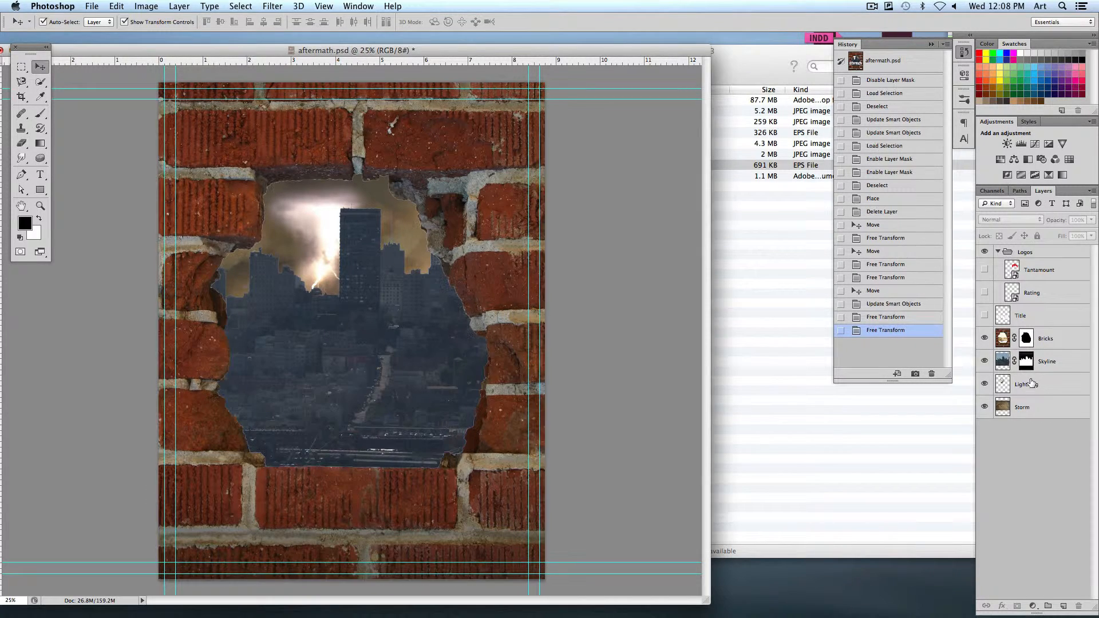
right_click(1027, 339)
left_click(1008, 347)
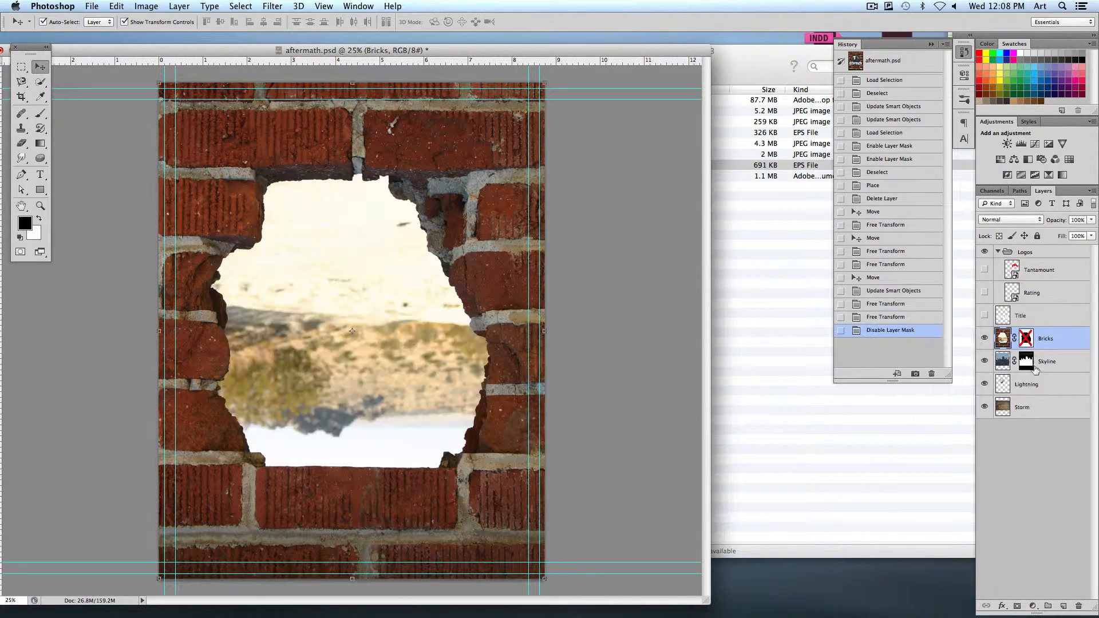
right_click(1035, 370)
left_click(1019, 366)
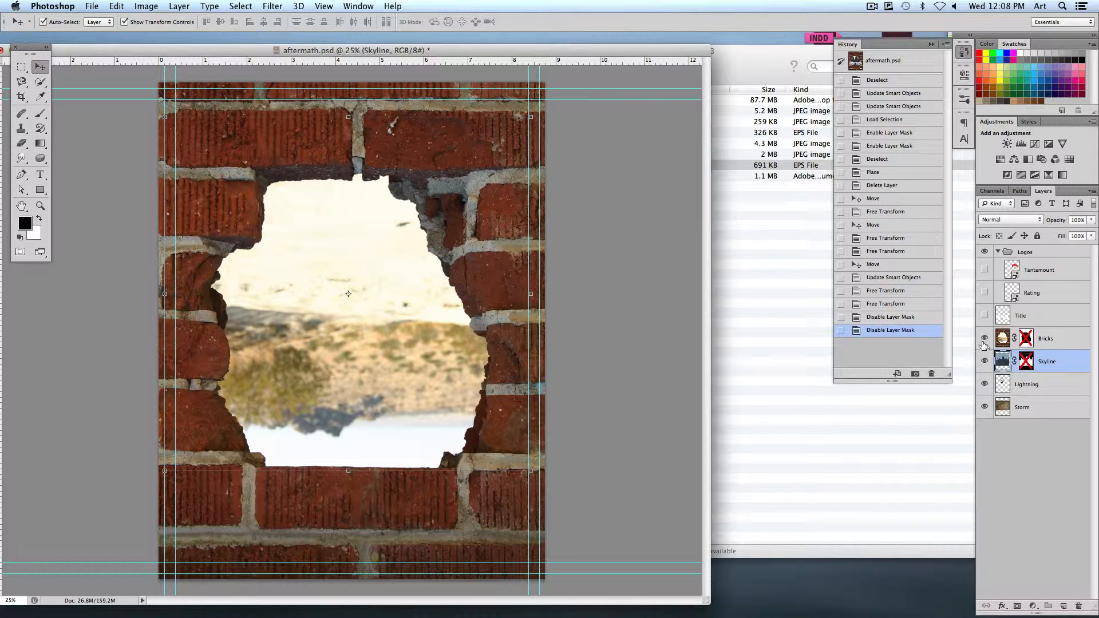
Hide the Bricks layer, redisplay Lightning and Skyline one by one above Storm, and re-enable the Skyline layer mask
left_click_drag(985, 339, 983, 388)
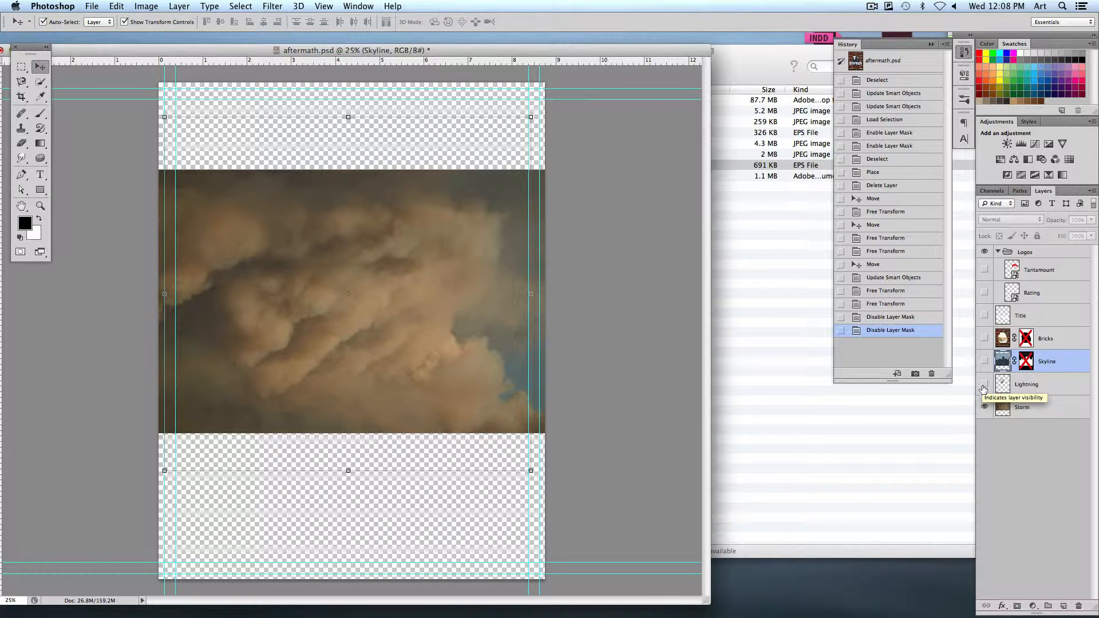
left_click(984, 384)
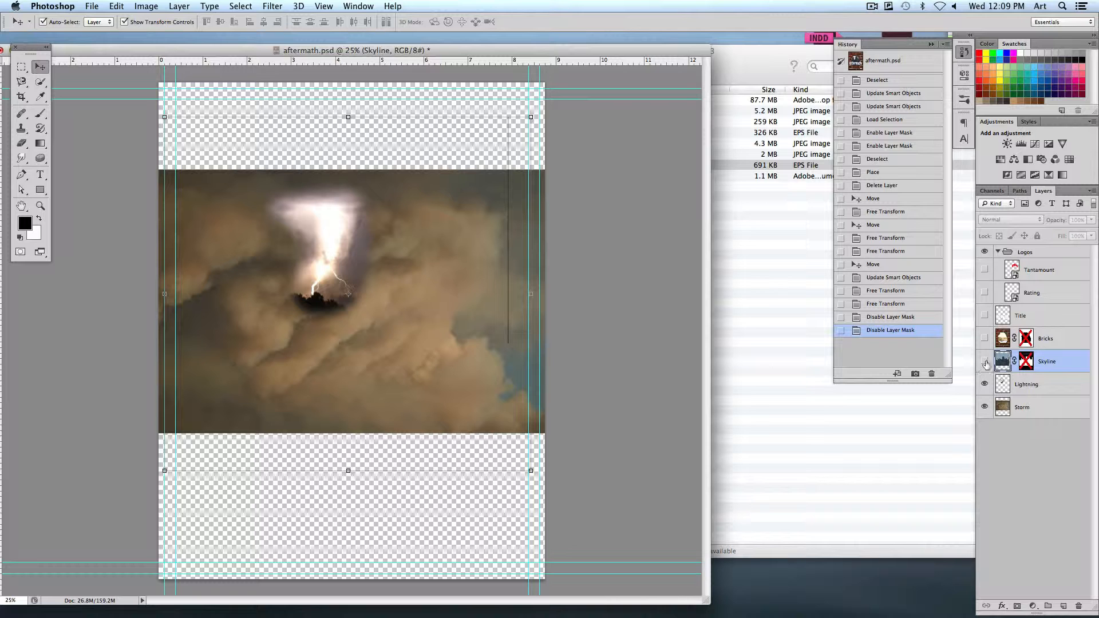
left_click(985, 363)
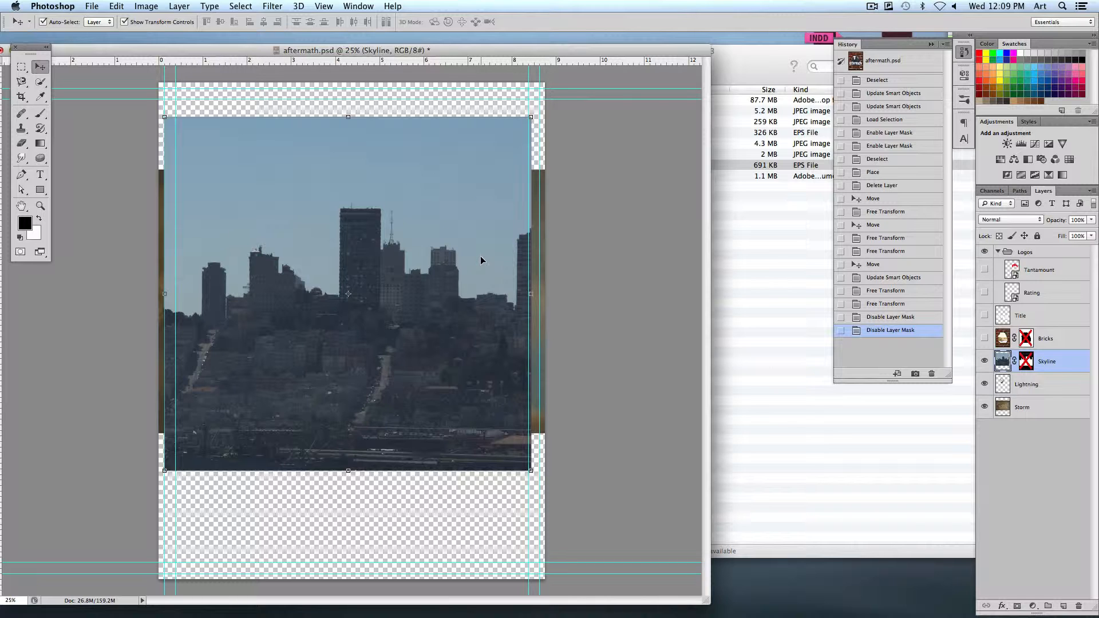
right_click(1030, 362)
left_click(937, 432)
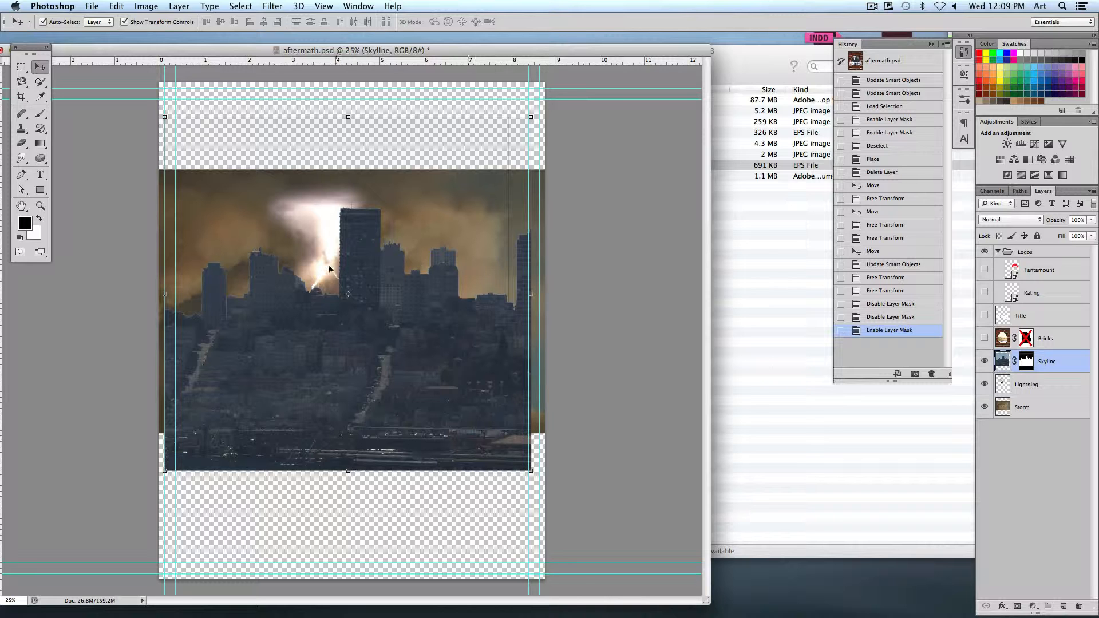
Paint black on the Skyline layer mask with the Brush at size 100, hiding the base of the tall tower beside the lightning
left_click(40, 114)
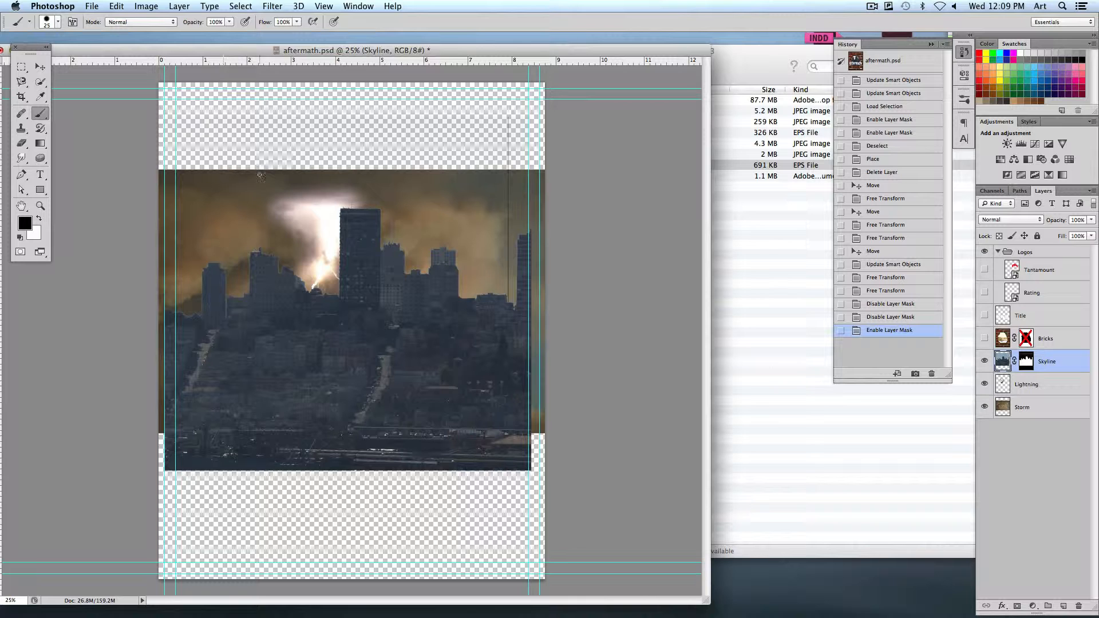
left_click(1026, 361)
left_click_drag(329, 287, 354, 266)
key("bracketright")
key("bracketright")
key("bracketright")
key("bracketright")
key("bracketright")
key("bracketright")
key("bracketright")
key("bracketright")
key("bracketright")
key("bracketright")
key("bracketright")
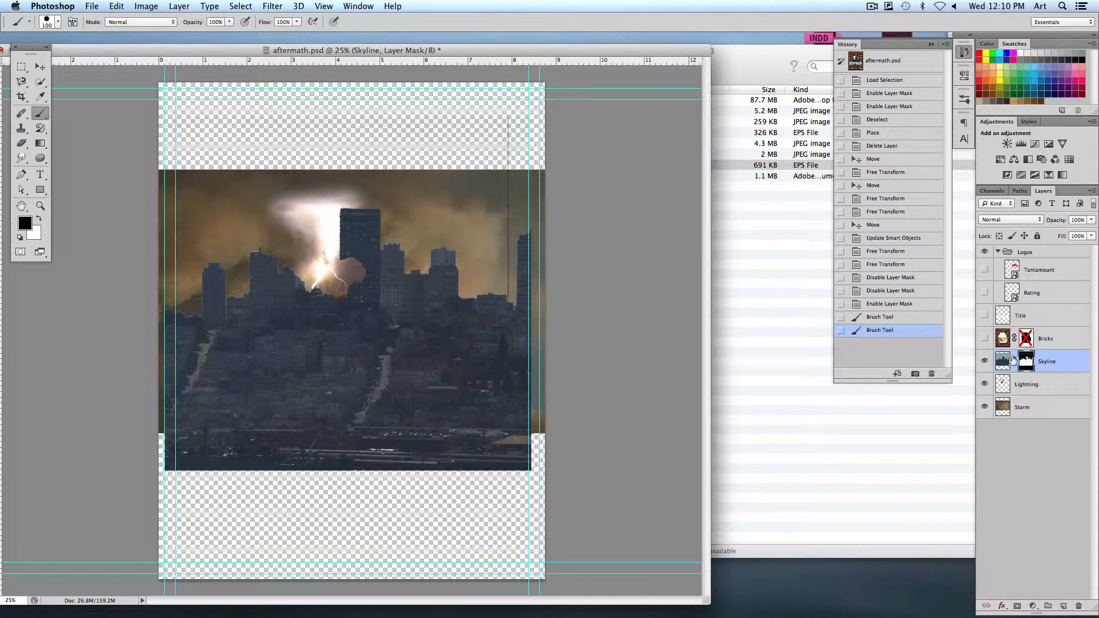
Paint white on the Skyline mask to restore the tall tower, and paint black beside it to uncover the lightning bolt
left_click(39, 221)
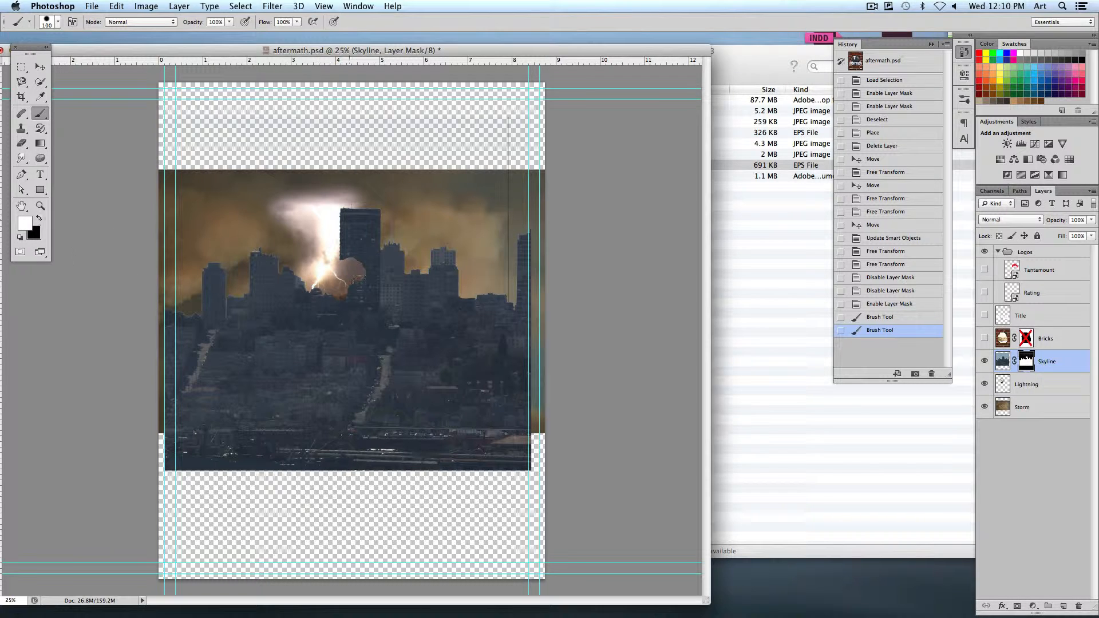
mouse_move(367, 259)
left_mouse_down()
mouse_move(361, 279)
mouse_move(350, 260)
mouse_move(344, 312)
left_mouse_up()
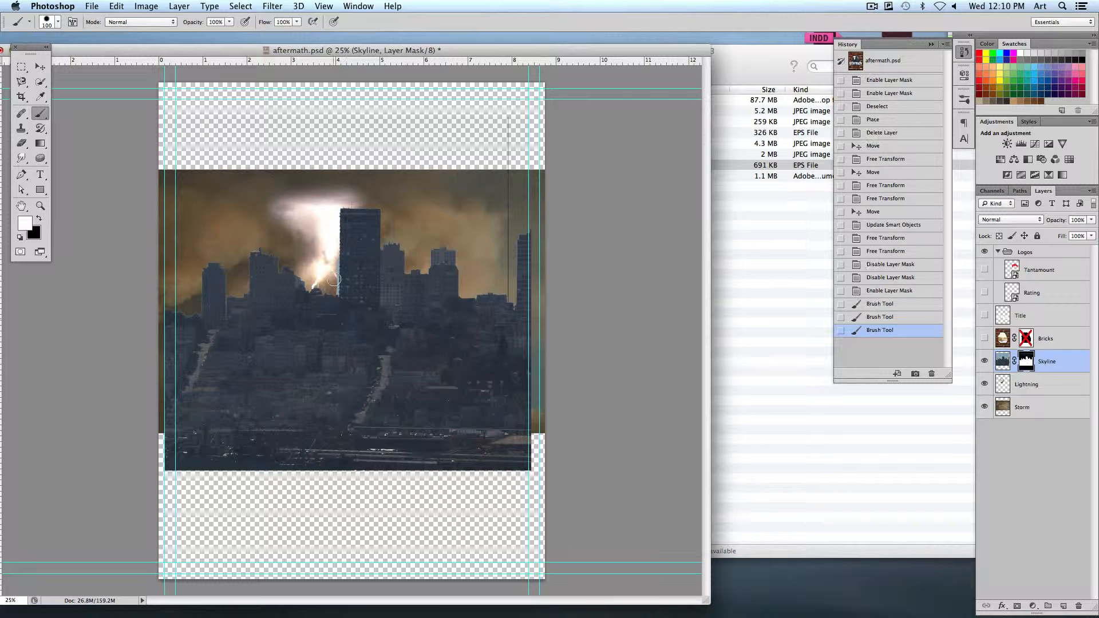
key("x")
left_click_drag(333, 265, 333, 278)
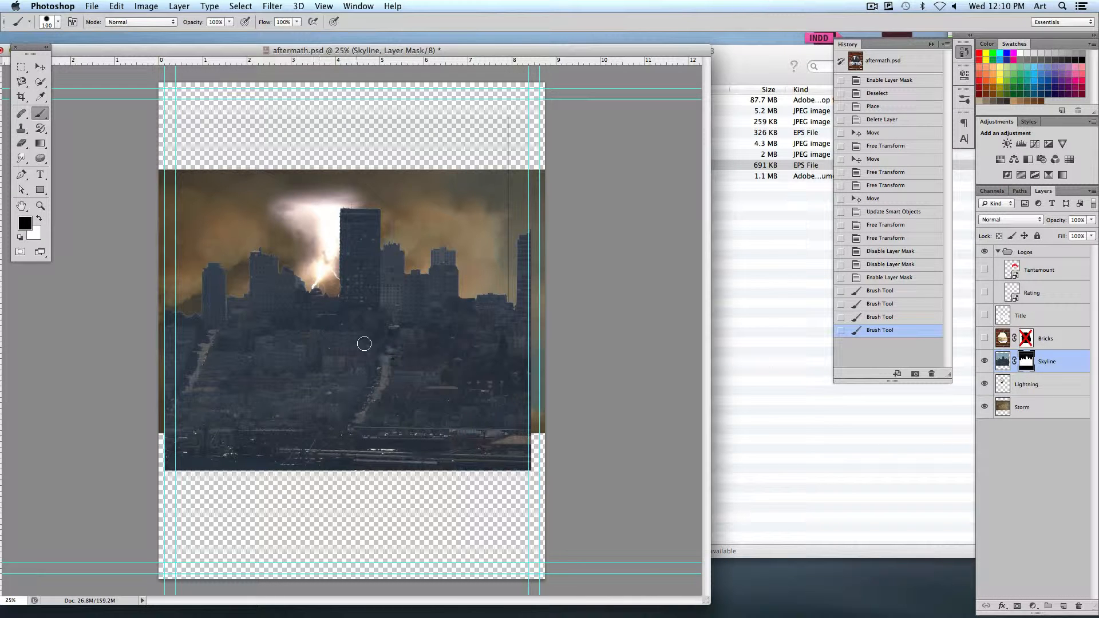
Try to erase the Skyline layer's actual image around the tall tower with the Eraser at size 800
left_click(1003, 361)
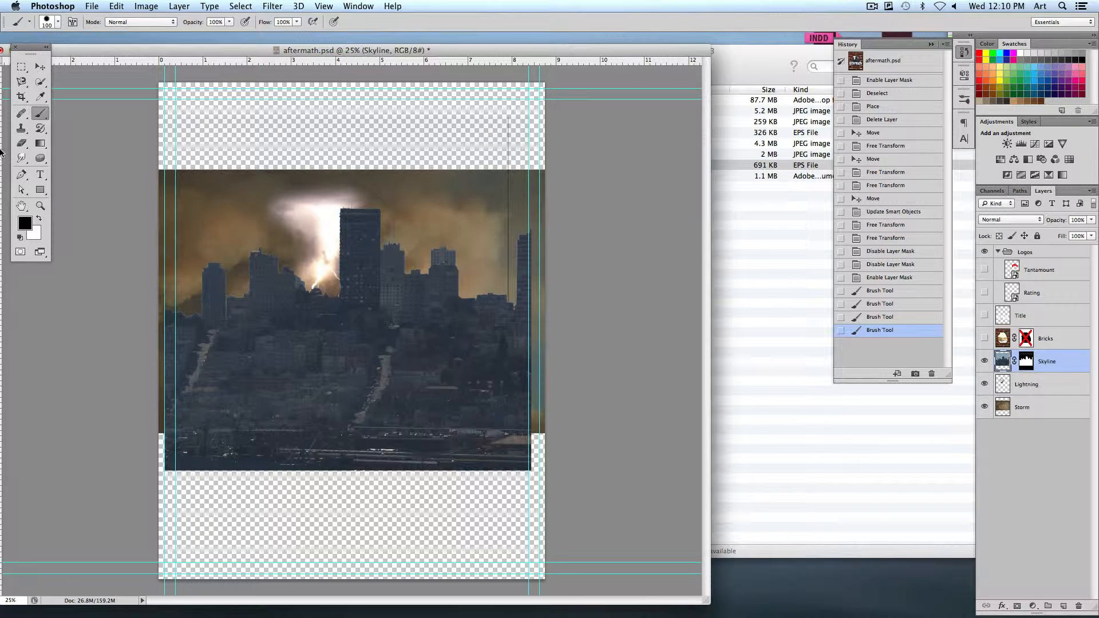
left_click(21, 143)
key("bracketleft")
key("bracketleft")
key("bracketleft")
key("bracketleft")
key("bracketleft")
key("bracketleft")
key("bracketleft")
key("bracketleft")
key("bracketleft")
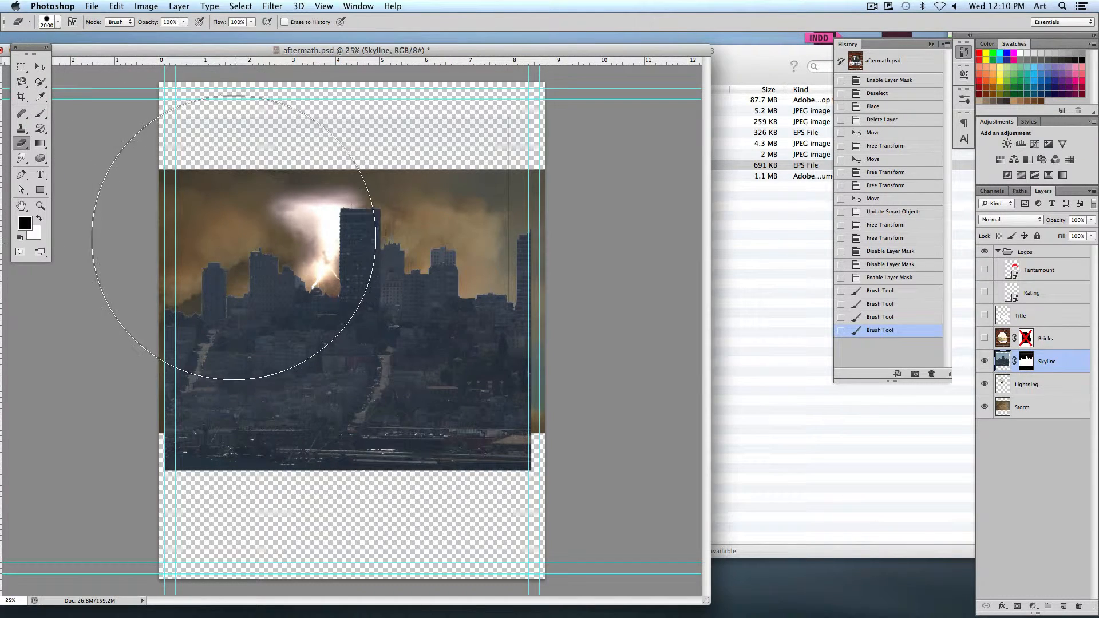
key("bracketleft")
key("bracketleft")
key("bracketleft")
key("bracketleft")
mouse_move(310, 269)
left_mouse_down()
mouse_move(331, 238)
mouse_move(363, 245)
left_mouse_up()
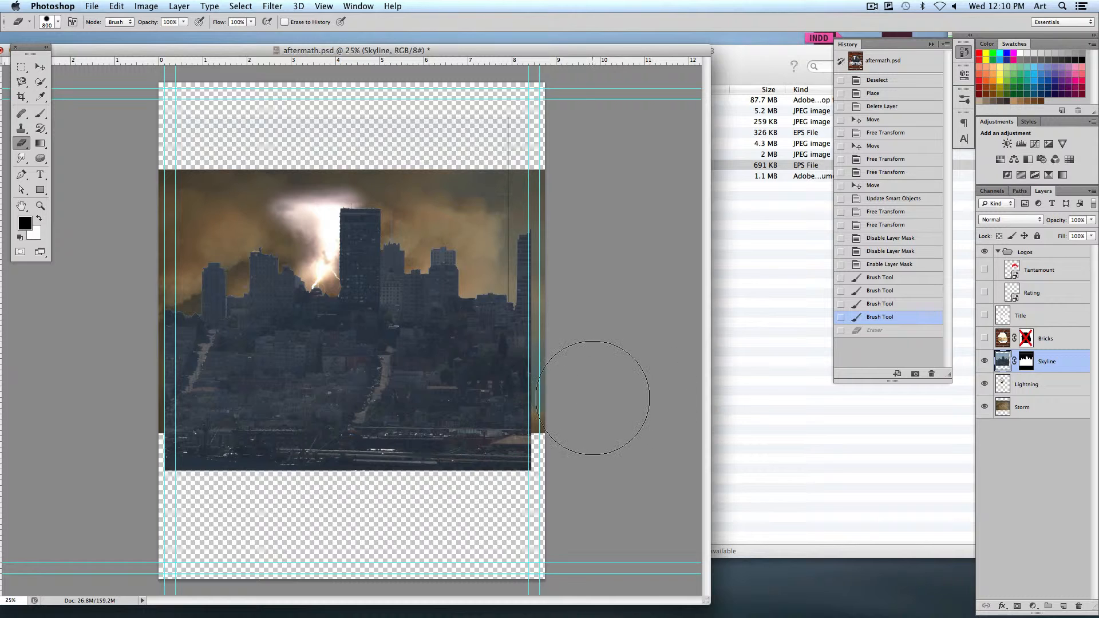
Show the Bricks layer and load its layer mask as a selection
left_click(985, 339)
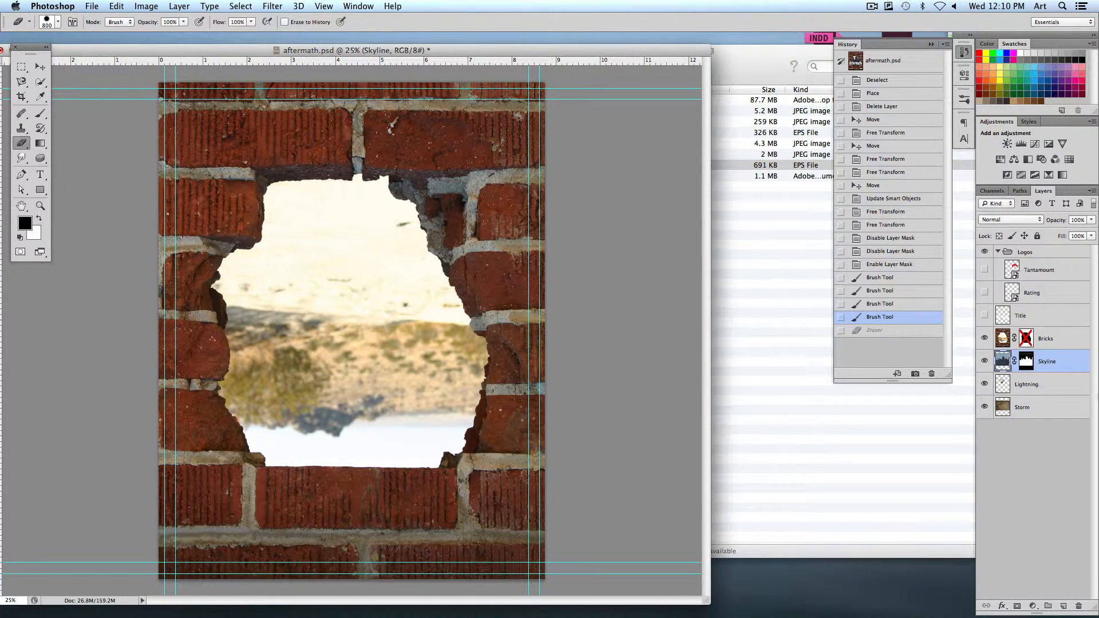
left_click(1026, 341, "super")
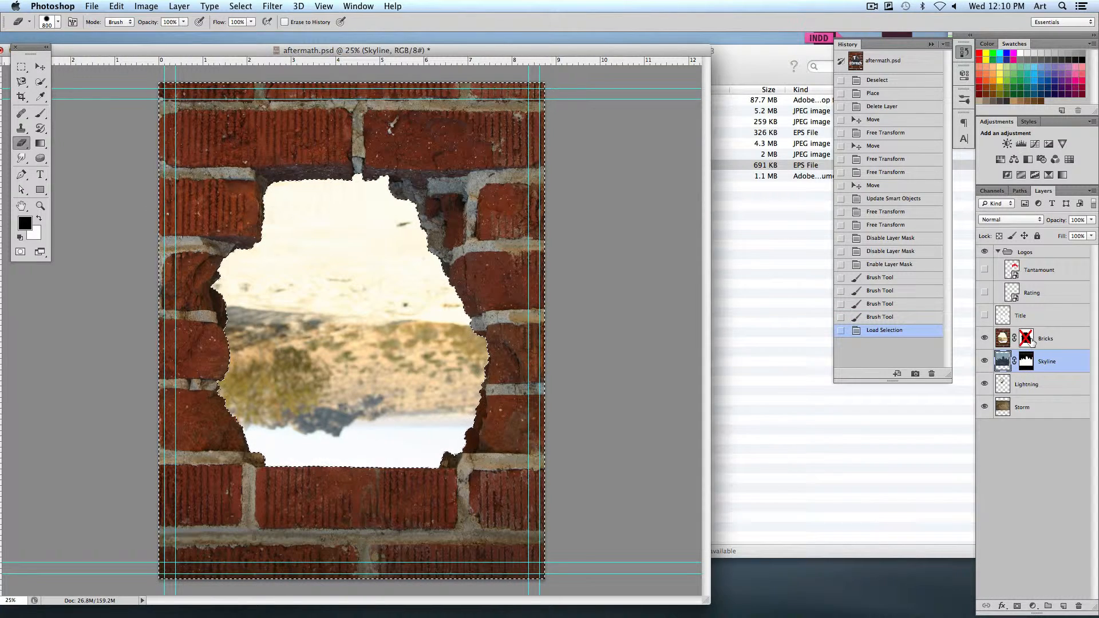
Re-enable the layer mask on the Bricks layer and clear the selection
right_click(1026, 338)
left_click(942, 336)
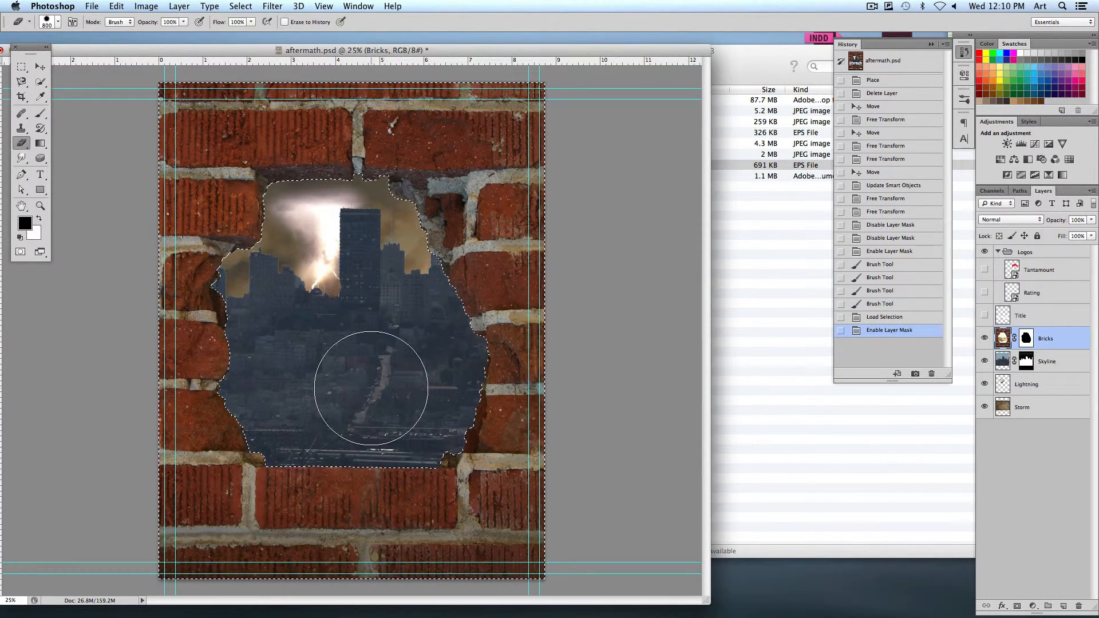
key("super+d")
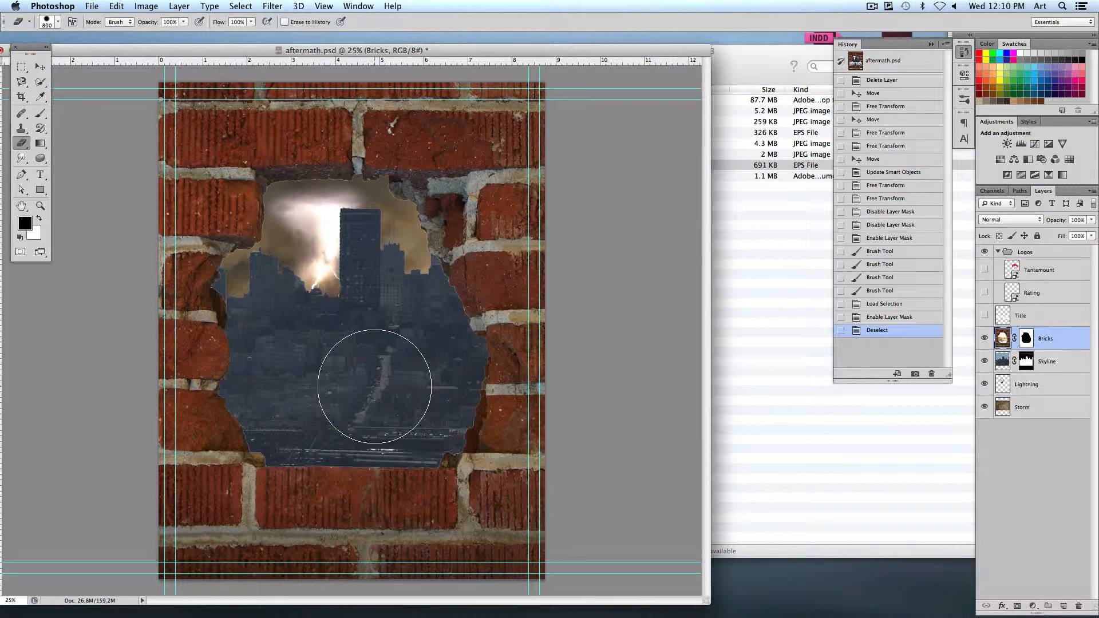
Minimize the poster, switch to Firefox and open the Bonus project - Multiplicity assignment under Project 4 on the course page
left_click_drag(98, 52, 234, 52)
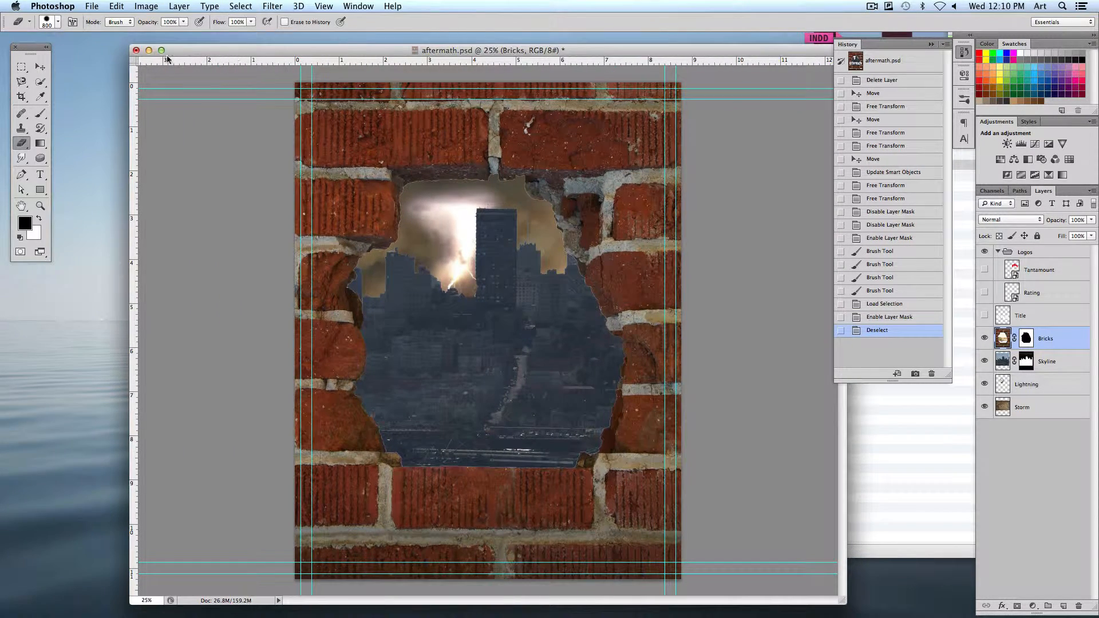
left_click(149, 50)
left_click(569, 291)
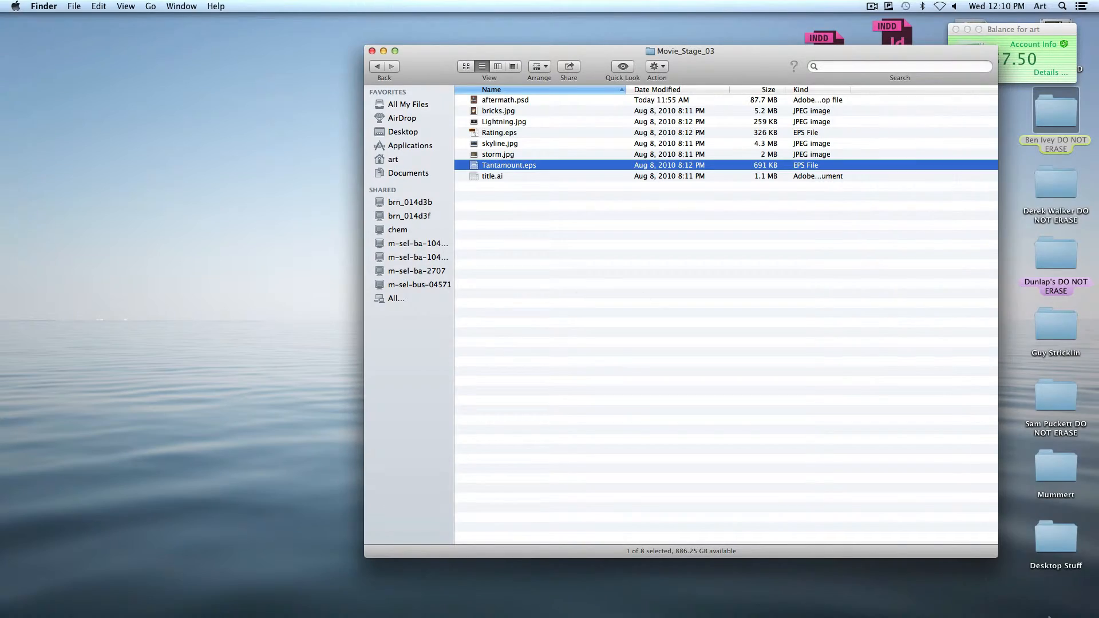
left_click(966, 581)
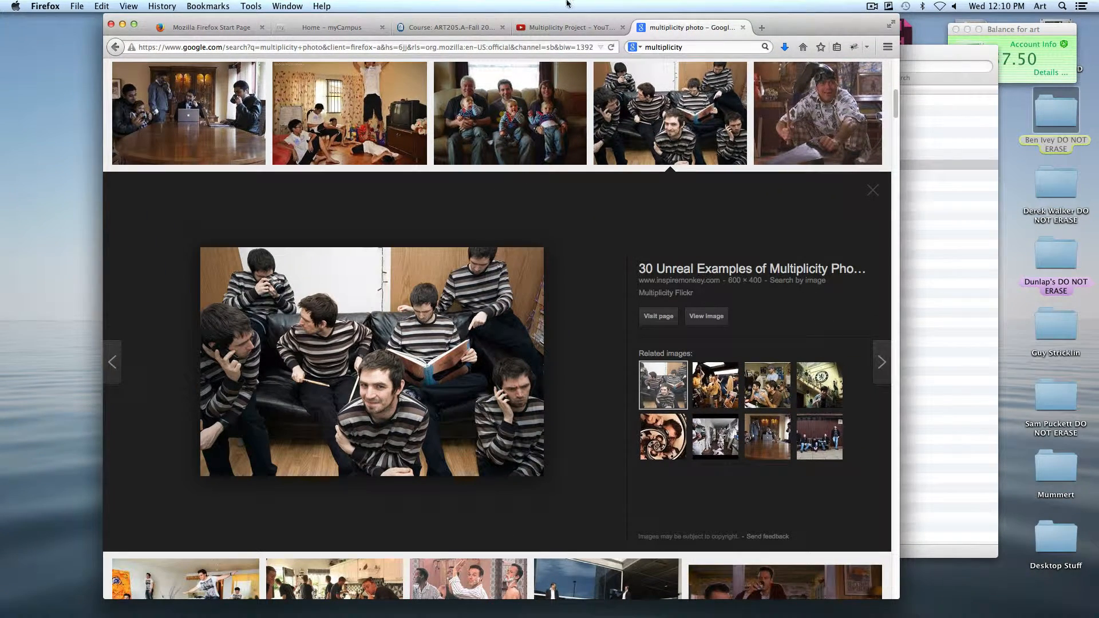
left_click(454, 27)
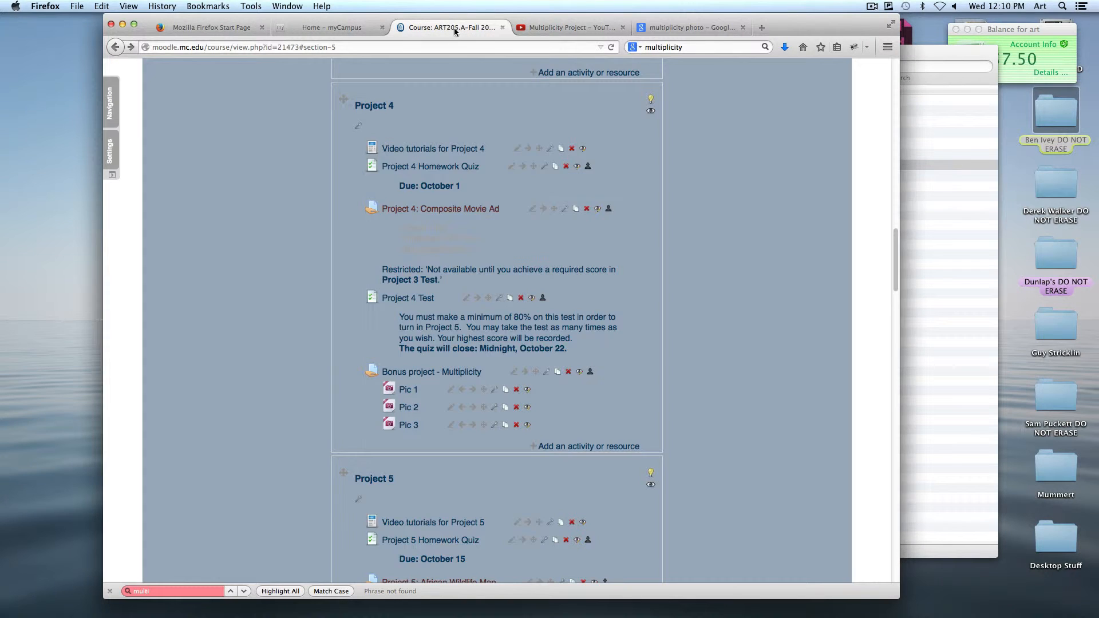
left_click(410, 373)
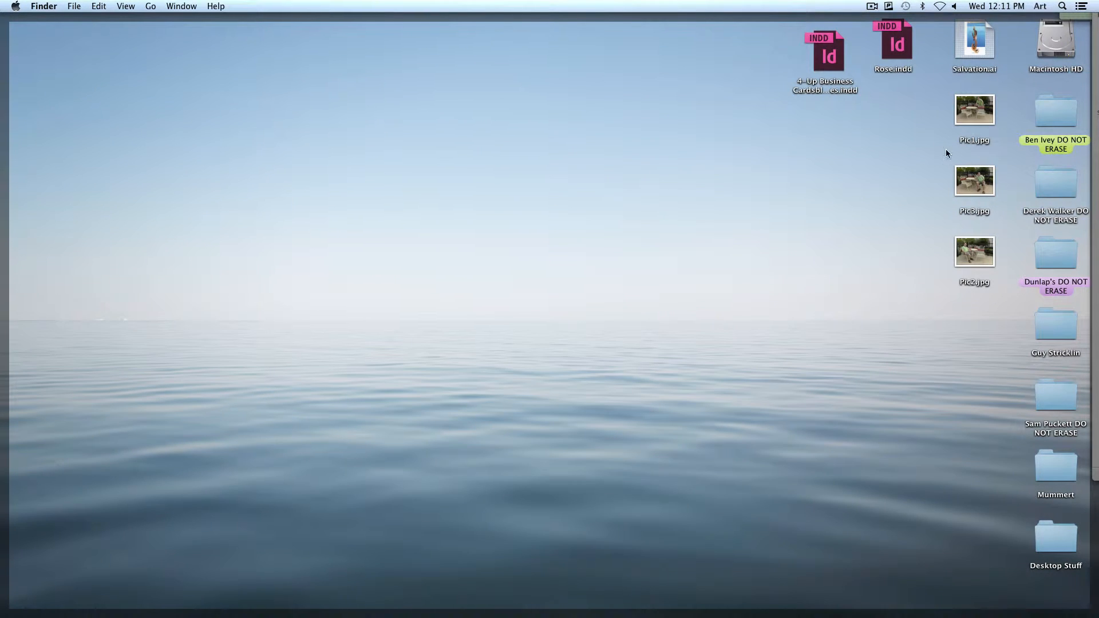
Open Pic1.jpg, Pic2.jpg and Pic3.jpg from the desktop in Photoshop
left_click_drag(930, 109, 1000, 289)
left_click_drag(974, 255, 352, 575)
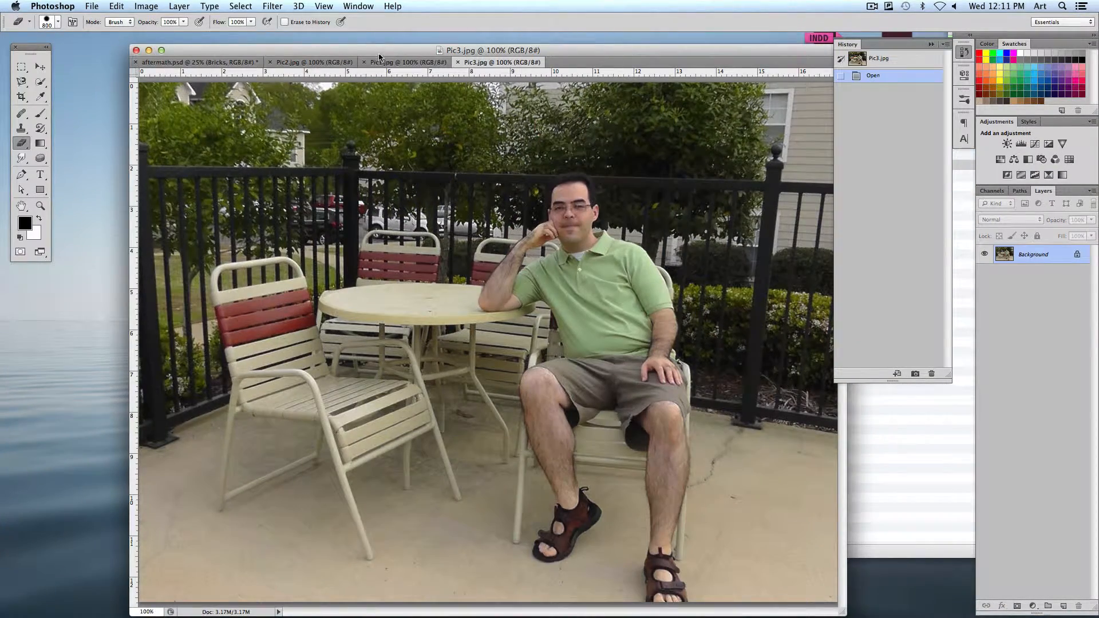
left_click_drag(349, 54, 285, 50)
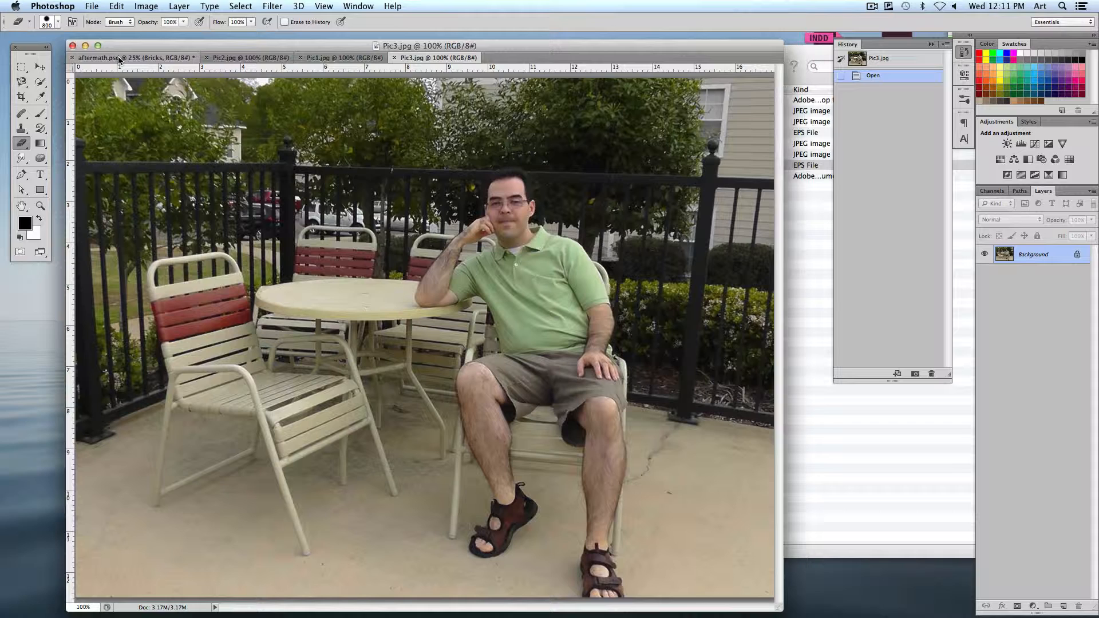
Float Pic2.jpg in its own window and copy its image into Pic1.jpg as a new layer using the Move tool
left_click(39, 67)
left_click(344, 58)
left_click(261, 58)
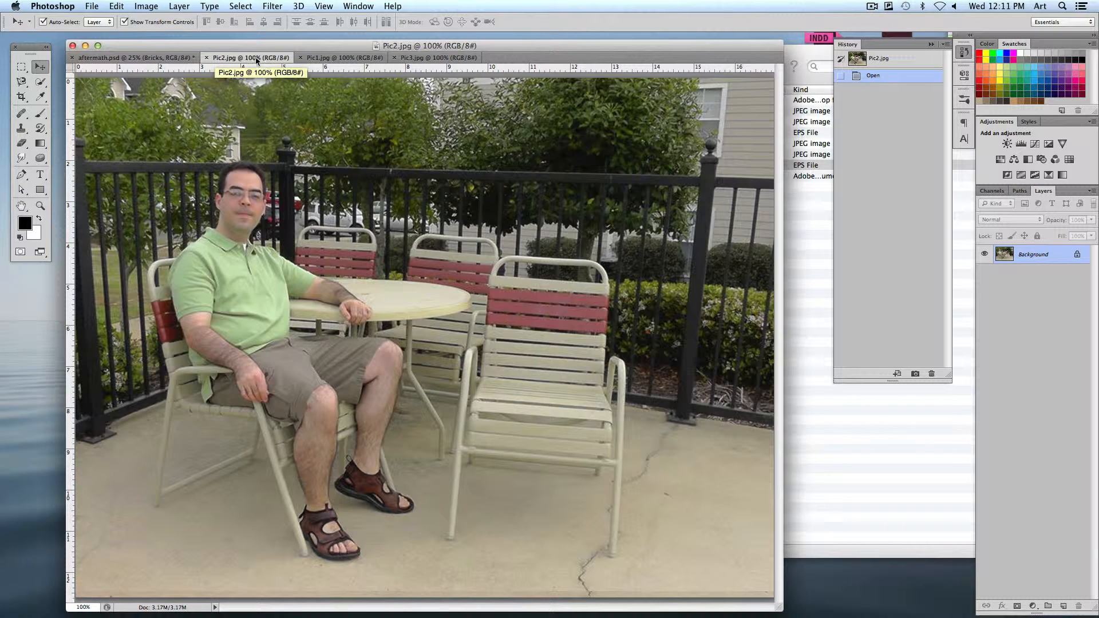
left_click_drag(227, 57, 563, 147)
left_click_drag(635, 283, 259, 228)
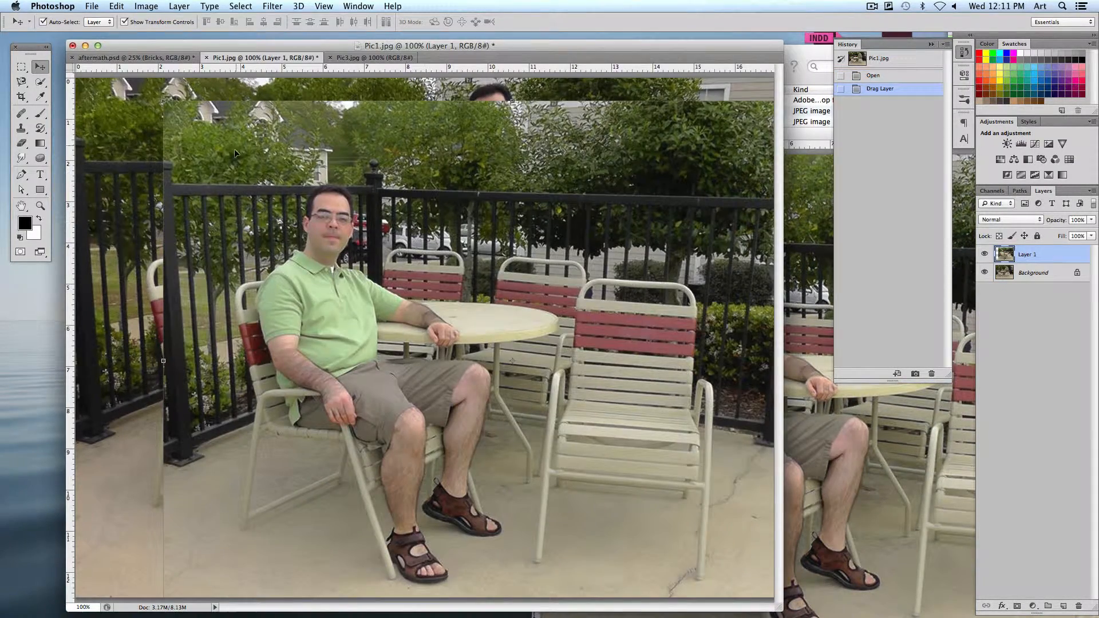
Move Layer 1 so that it lines up exactly with the background photo
left_click_drag(235, 152, 188, 171)
left_click(325, 6)
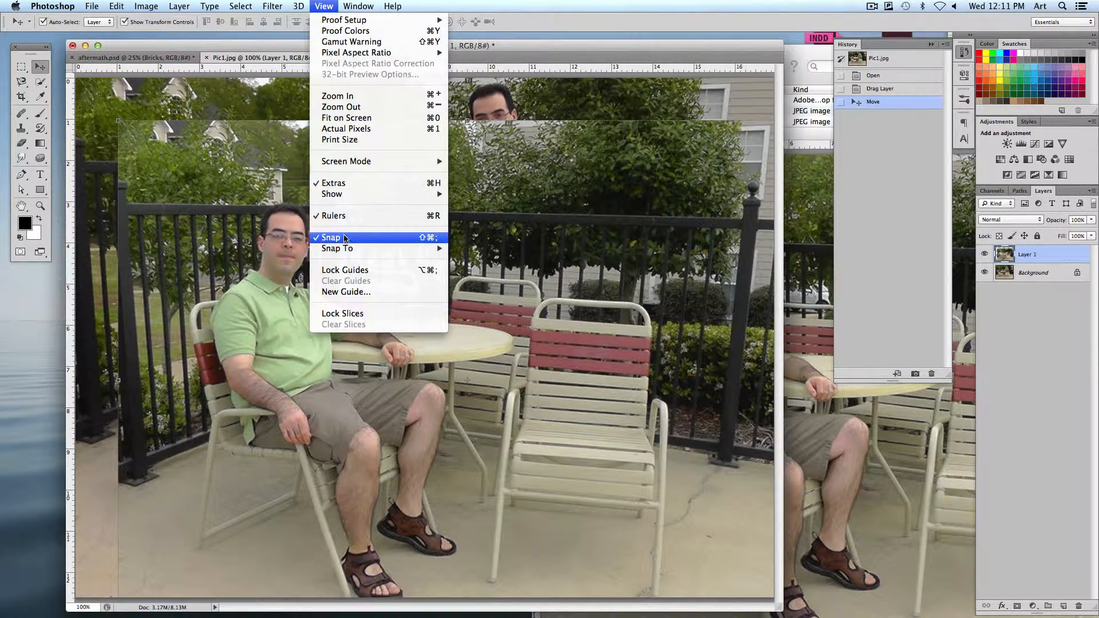
left_click(161, 143)
left_click_drag(161, 144, 122, 99)
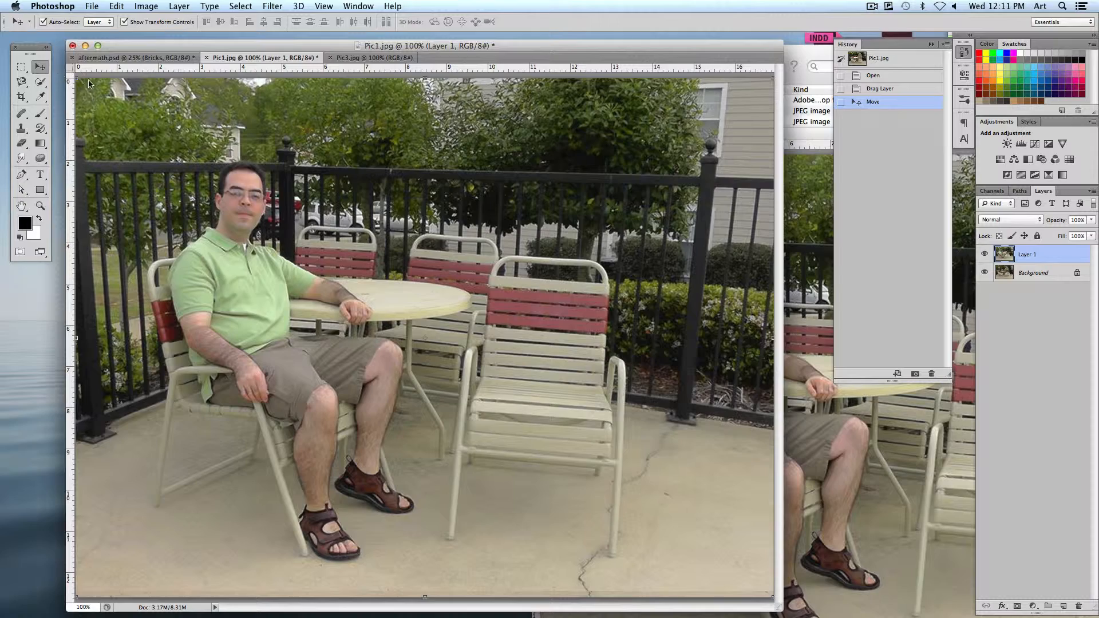
Copy the Pic3.jpg image into Pic1.jpg as another layer aligned with the canvas, and switch to full screen mode
left_click_drag(348, 57, 573, 180)
left_click_drag(474, 172, 149, 165)
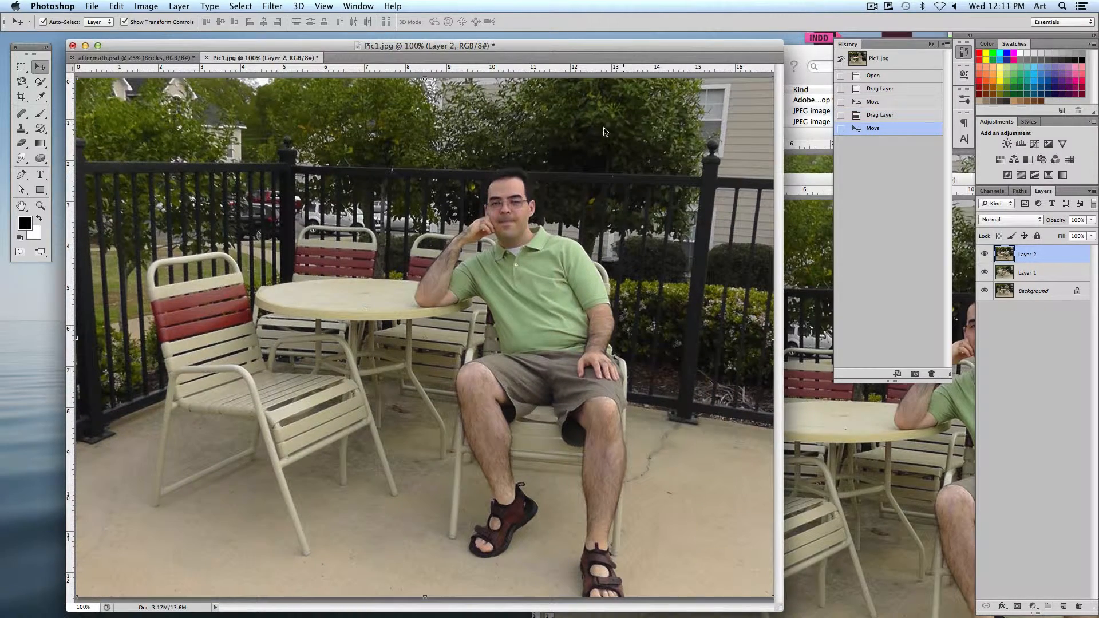
key("f")
scroll(583, 223, "right", 5)
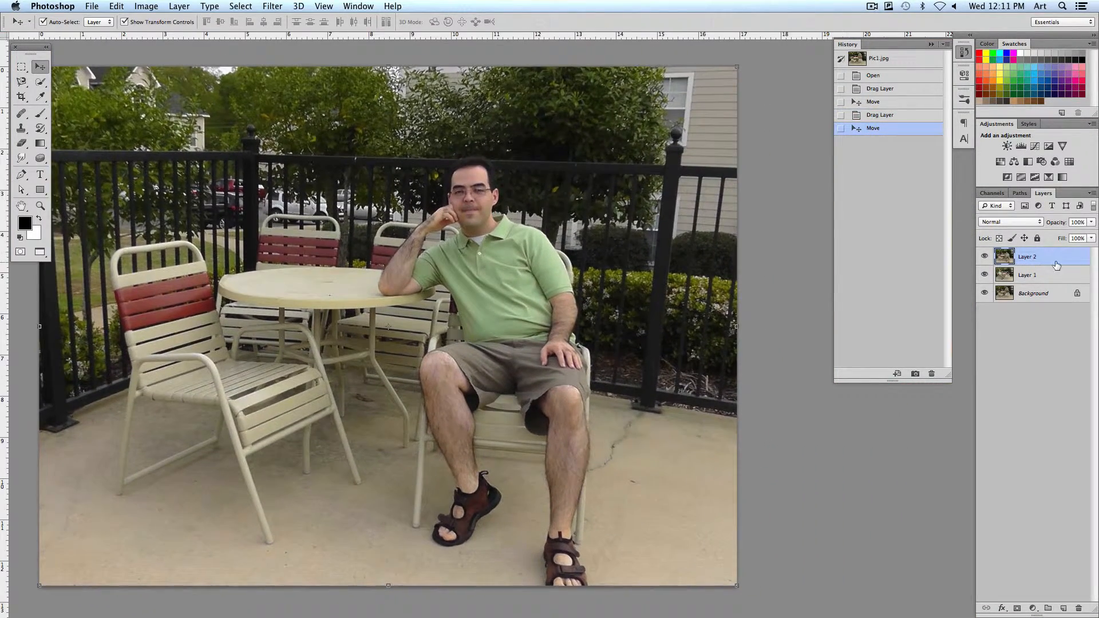
Hide Layer 2 and toggle Layer 1's visibility to compare the man's position with the background photo
left_click(985, 257)
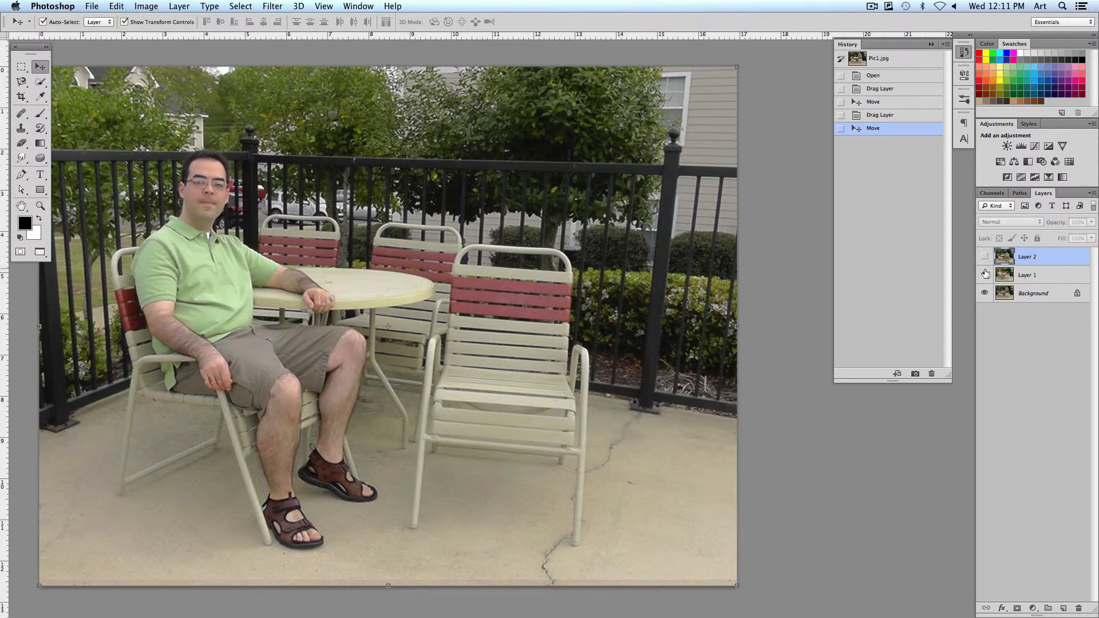
left_click(985, 275)
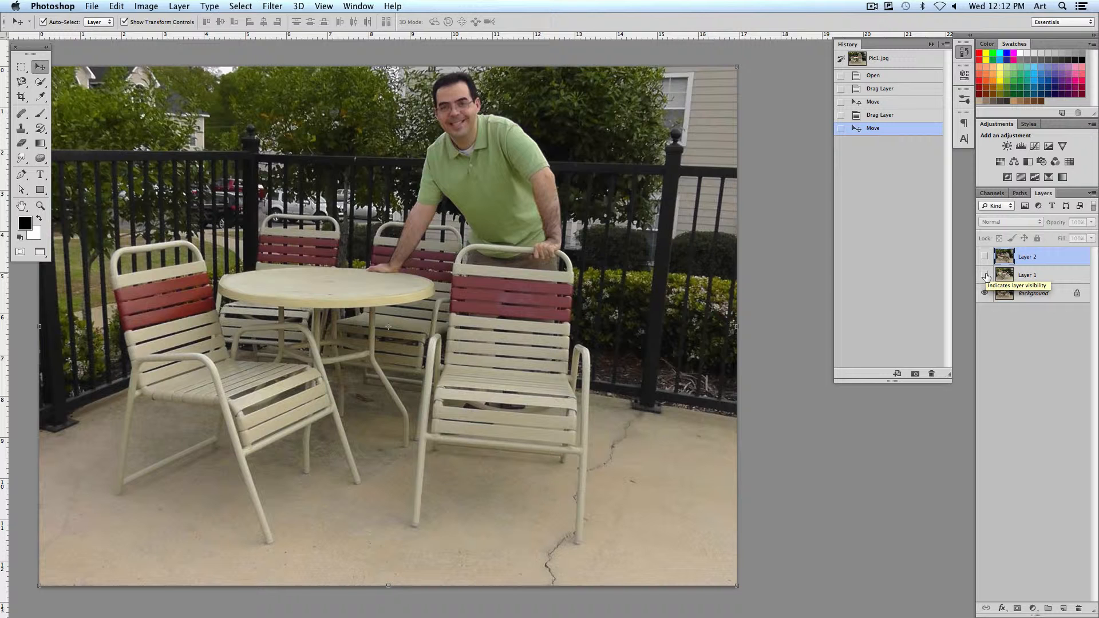
left_click(985, 275)
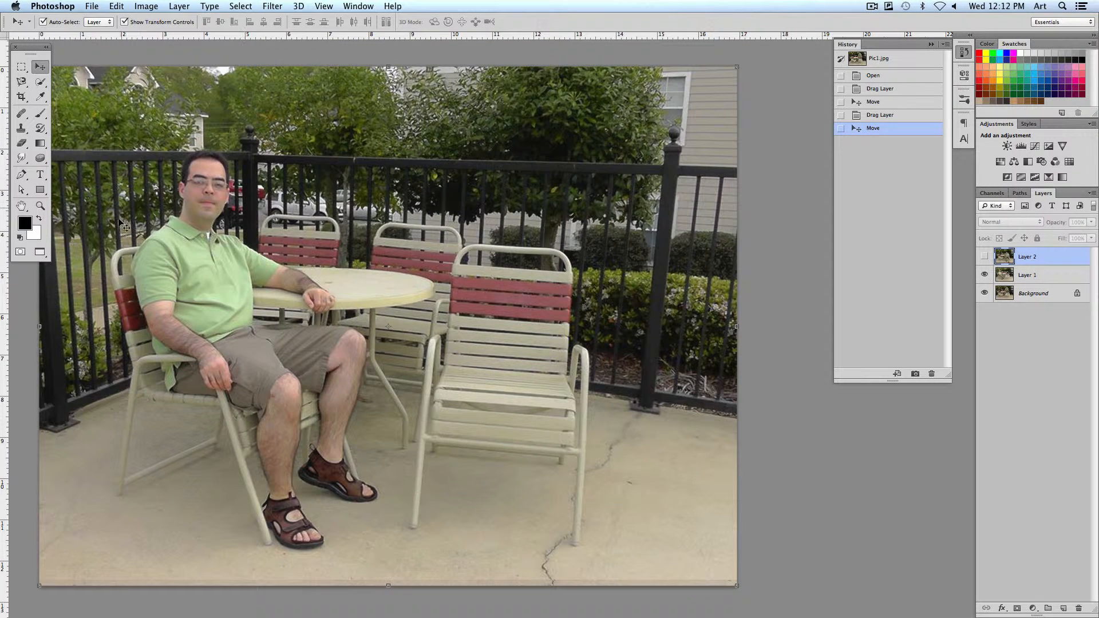
left_click(984, 275)
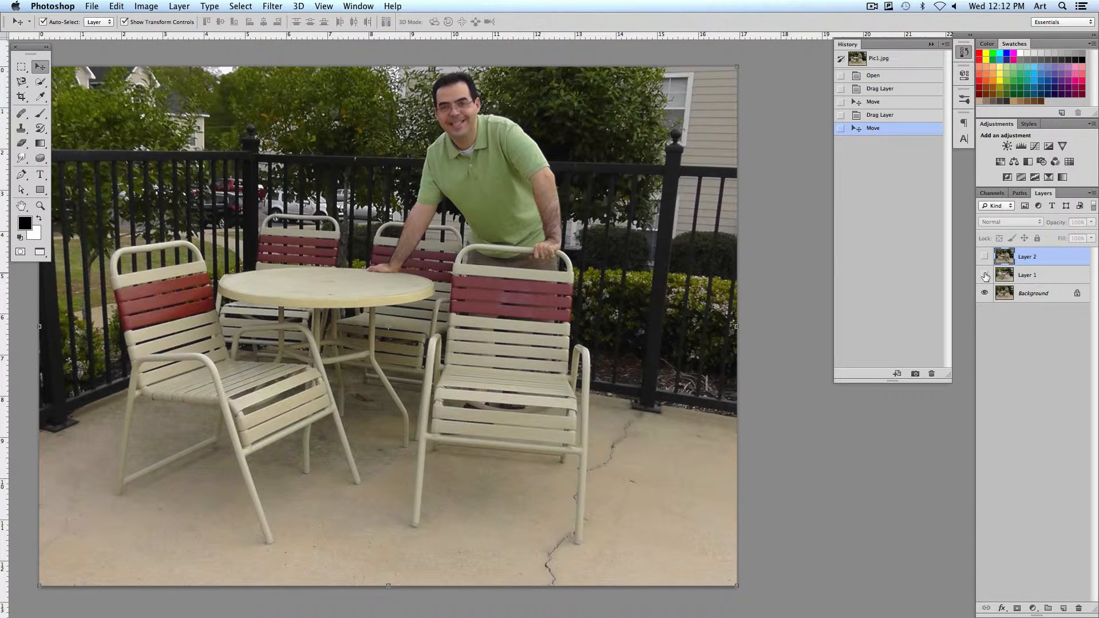
left_click(985, 276)
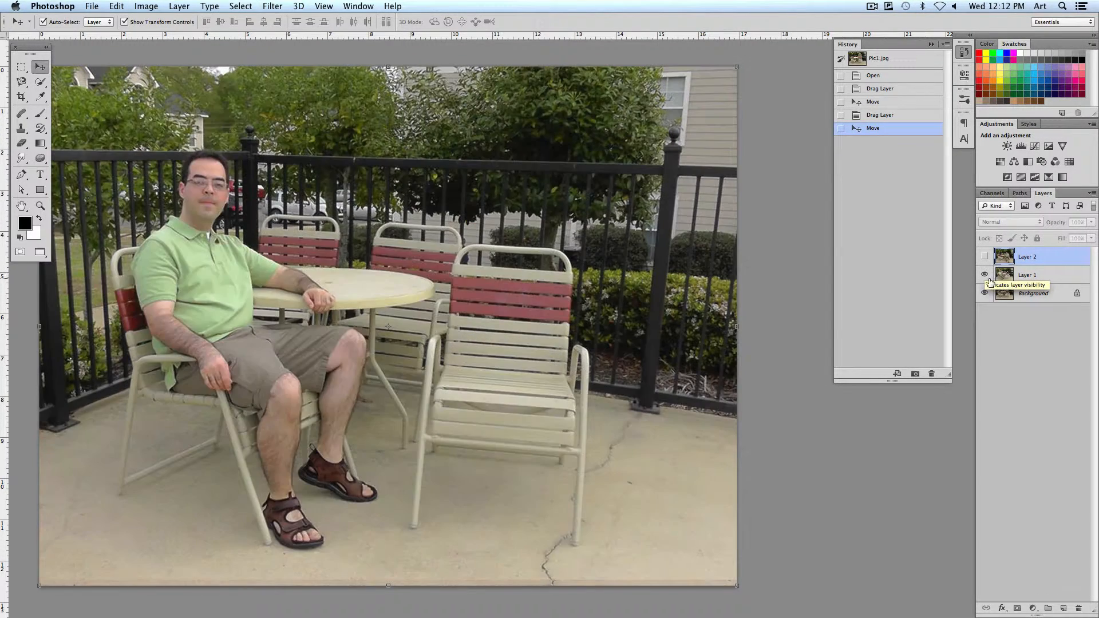
Select the seated man and his chair on Layer 1 with a loose Lasso outline and add a layer mask from it
left_click(1037, 281)
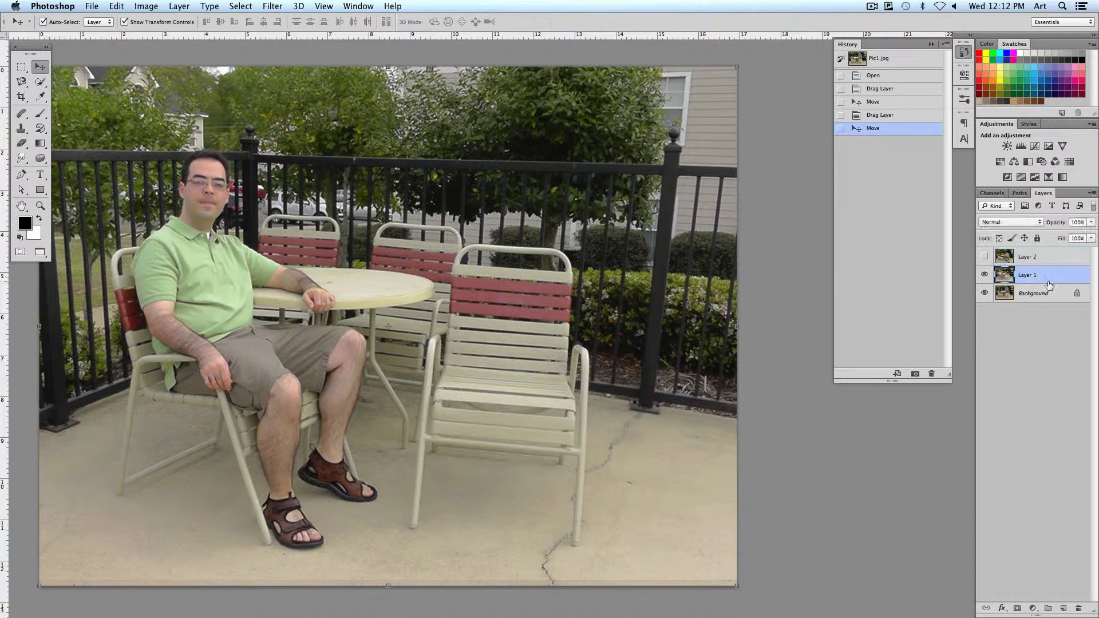
left_click(21, 81)
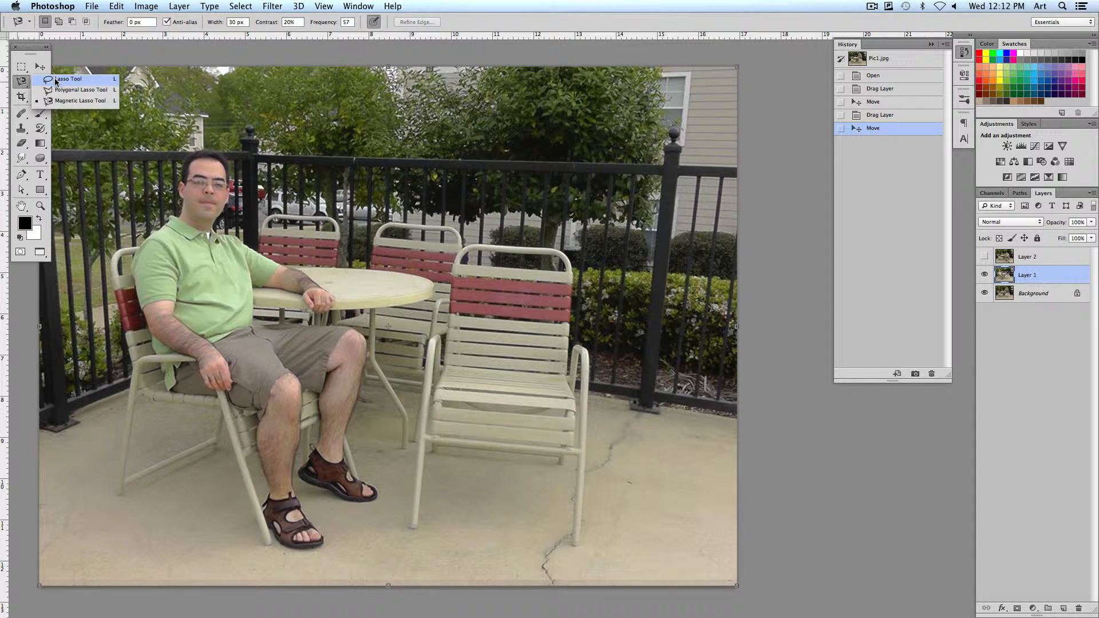
left_click(57, 79)
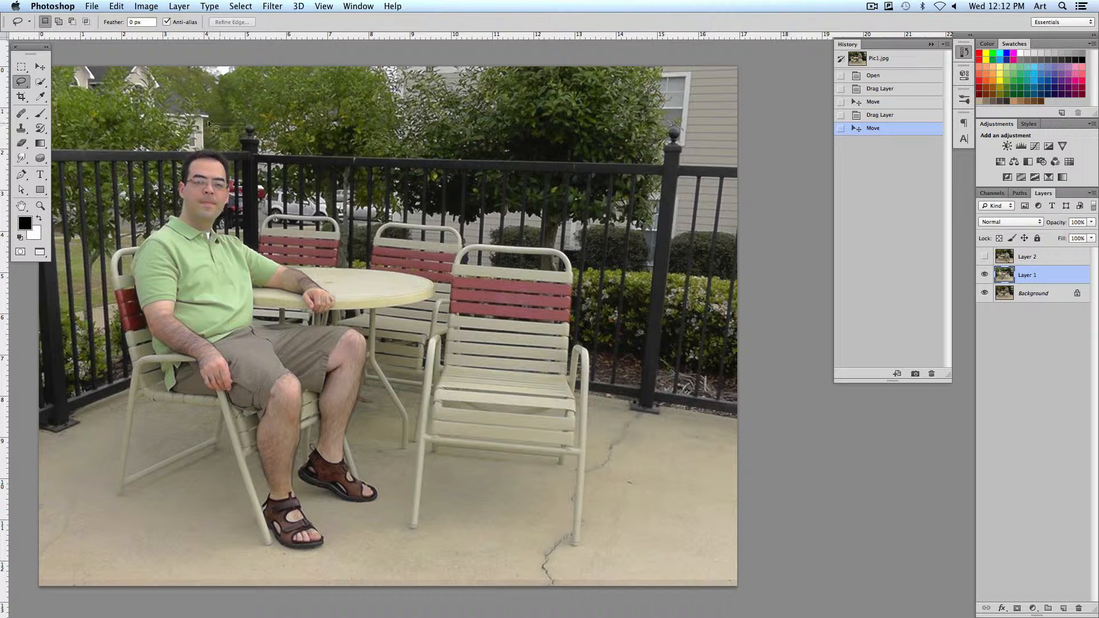
left_click_drag(94, 205, 80, 390)
mouse_move(110, 543)
left_mouse_down()
mouse_move(205, 574)
mouse_move(283, 580)
left_mouse_up()
mouse_move(343, 318)
left_mouse_down()
mouse_move(341, 269)
mouse_move(273, 233)
mouse_move(230, 154)
mouse_move(209, 133)
left_mouse_up()
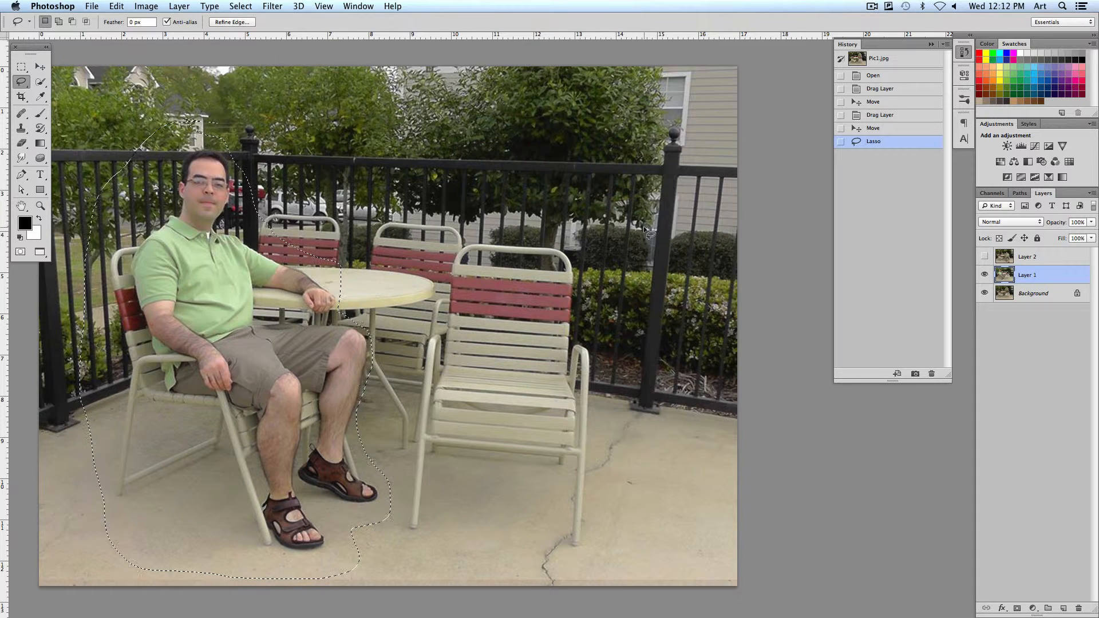
left_click(1018, 609)
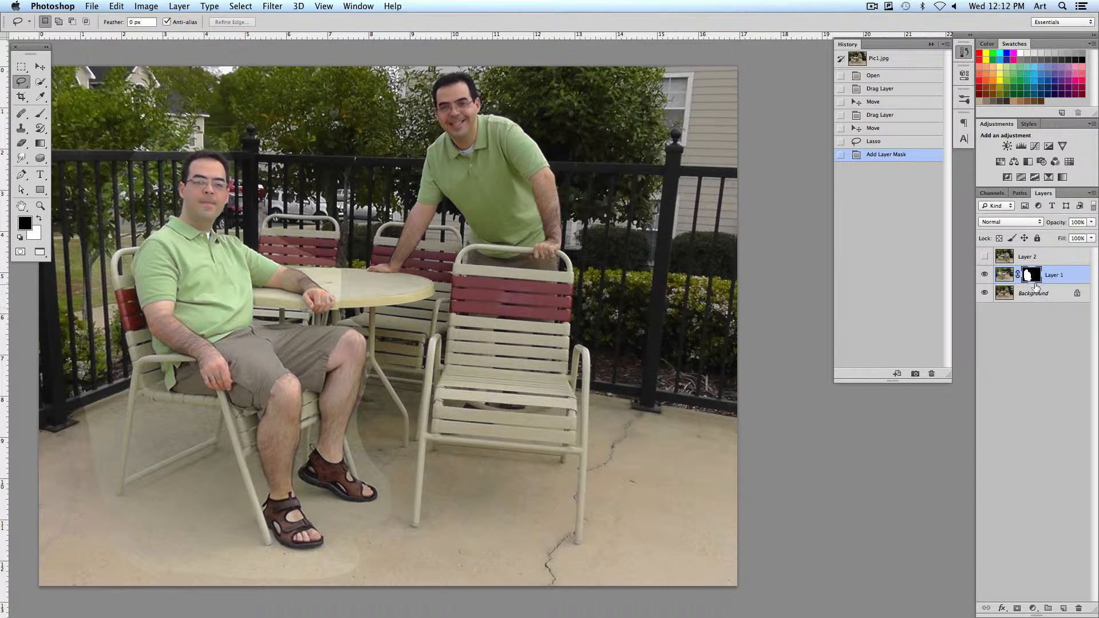
Soften the Brush, set its size to 94, and paint black on Layer 1's mask to blend the edges around the chair and feet
left_click(40, 114)
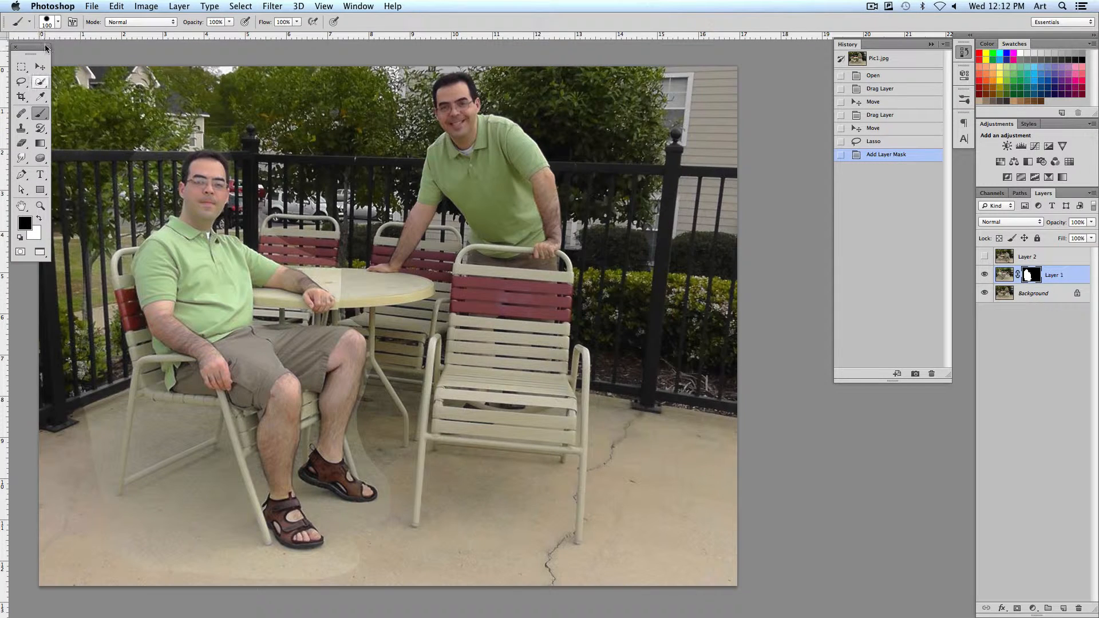
left_click(58, 23)
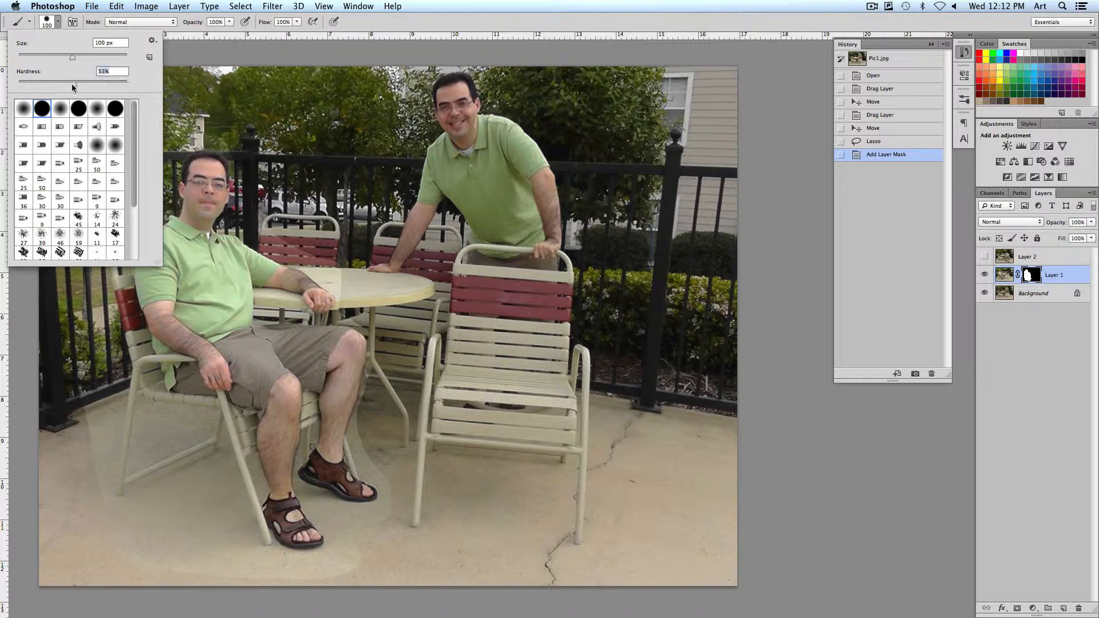
left_click_drag(119, 59, 69, 57)
type("[[[[")
mouse_move(280, 182)
left_mouse_down()
mouse_move(284, 216)
mouse_move(277, 210)
mouse_move(326, 247)
mouse_move(340, 275)
mouse_move(358, 276)
mouse_move(304, 209)
mouse_move(274, 183)
left_mouse_up()
left_click(294, 236)
mouse_move(88, 268)
left_mouse_down()
mouse_move(95, 453)
mouse_move(89, 234)
mouse_move(106, 470)
mouse_move(127, 535)
mouse_move(221, 531)
mouse_move(252, 576)
mouse_move(282, 586)
mouse_move(420, 568)
mouse_move(378, 417)
left_mouse_up()
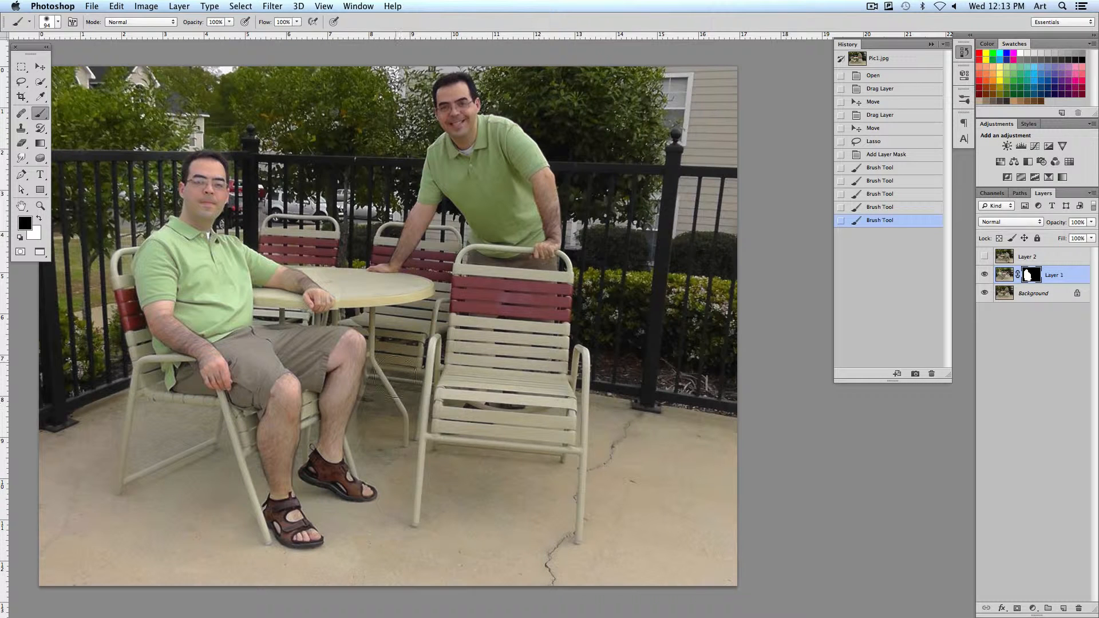
Paint black on Layer 1's mask along the table side, above the man's head and over the fence behind him to blend the remaining edges
mouse_move(396, 377)
left_mouse_down()
mouse_move(401, 311)
mouse_move(366, 264)
left_mouse_up()
left_click(287, 190)
left_click(266, 168)
left_click(250, 131)
left_click(236, 112)
left_click(226, 112)
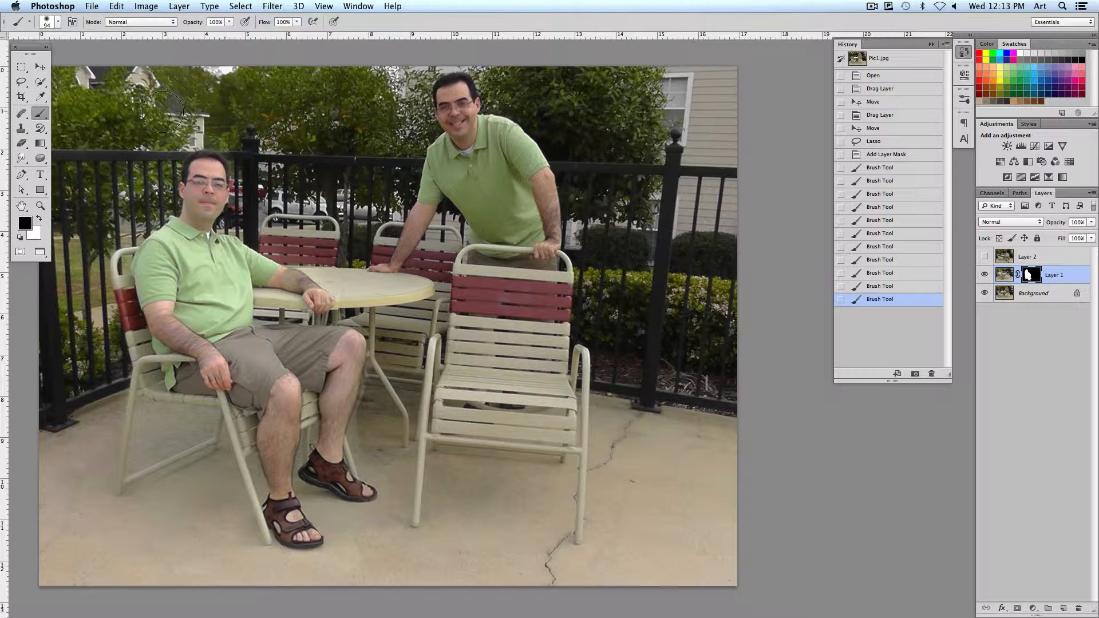
left_click(163, 111)
left_click(133, 110)
left_click(102, 115)
left_click(161, 147)
left_click(148, 171)
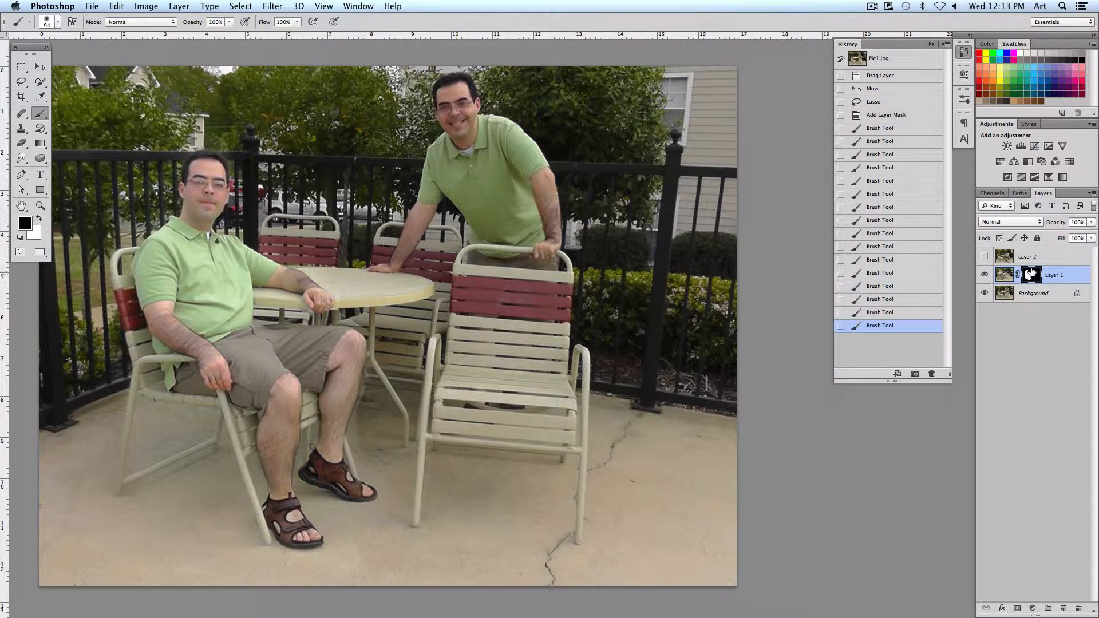
Show Layer 2, lasso loosely around the man leaning on the table, and add a layer mask from the selection
left_click(984, 259)
left_click(985, 258)
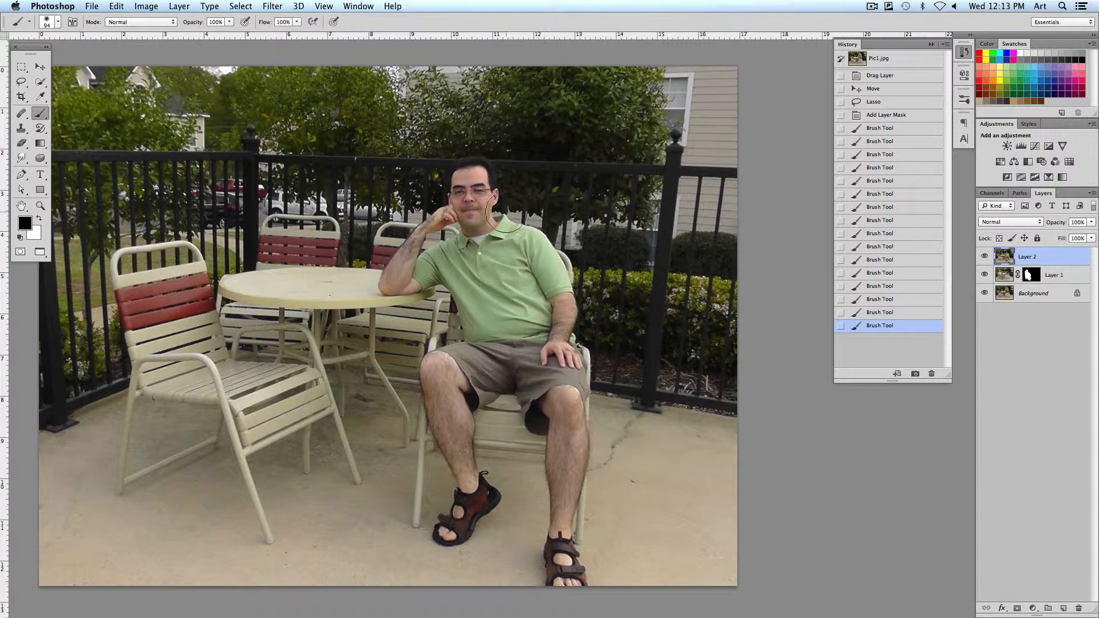
left_click(21, 82)
mouse_move(477, 150)
left_mouse_down()
mouse_move(400, 223)
mouse_move(372, 305)
left_mouse_up()
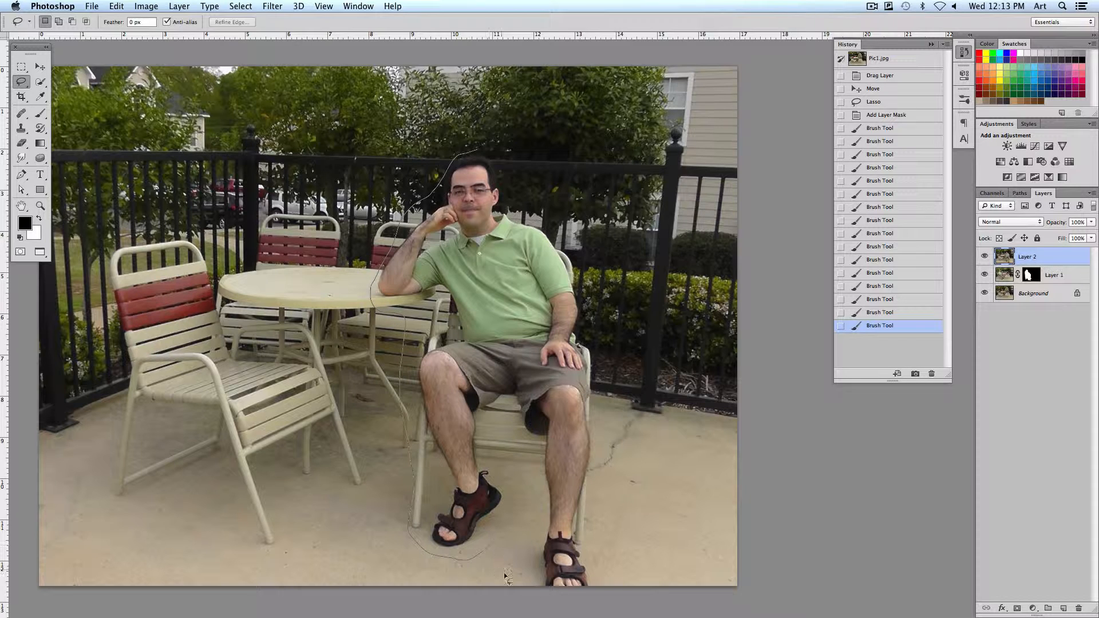
mouse_move(506, 576)
left_mouse_down()
mouse_move(592, 611)
mouse_move(610, 587)
left_mouse_up()
mouse_move(602, 506)
left_mouse_down()
mouse_move(607, 451)
mouse_move(586, 280)
mouse_move(528, 213)
mouse_move(496, 154)
left_mouse_up()
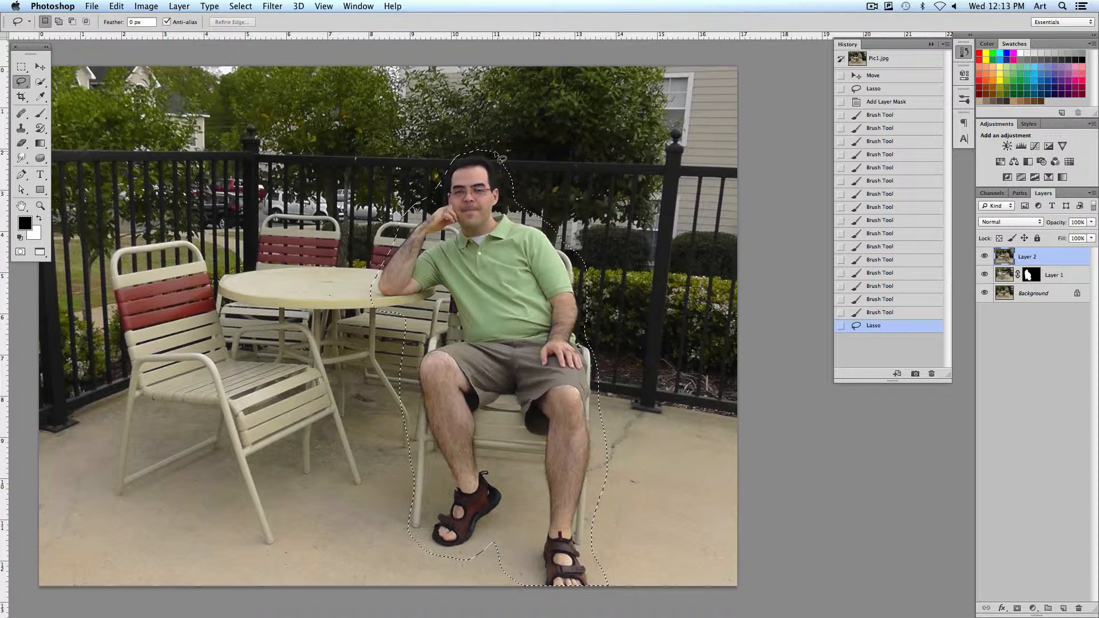
left_click(1017, 609)
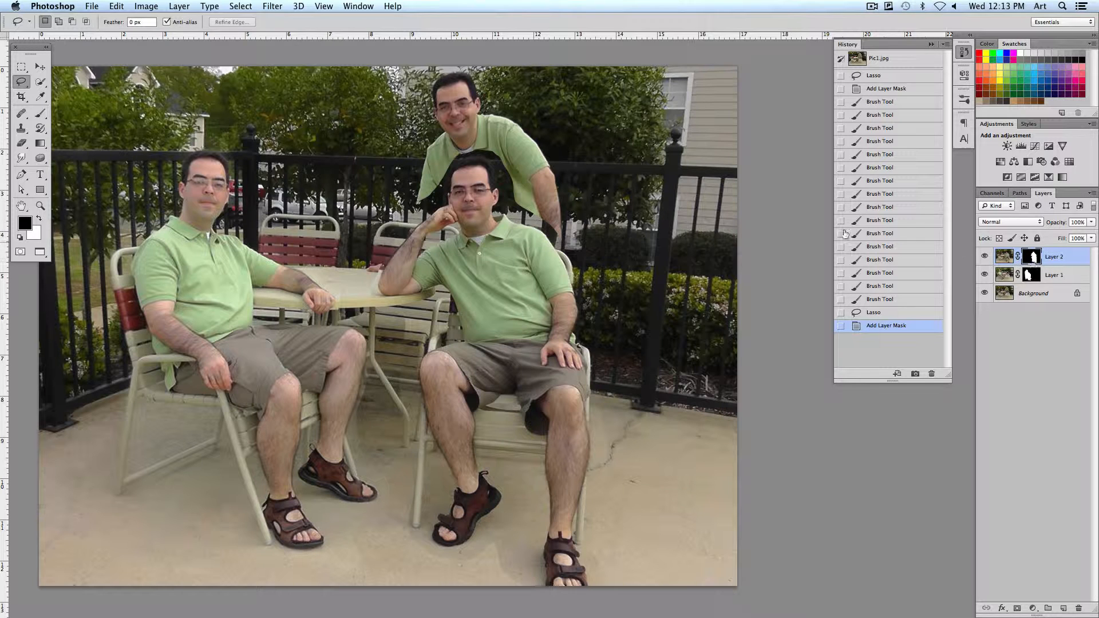
Paint black with the Brush on Layer 2's mask around the standing man's shoulder and down his arm to the seated man's shoulder
left_click(40, 114)
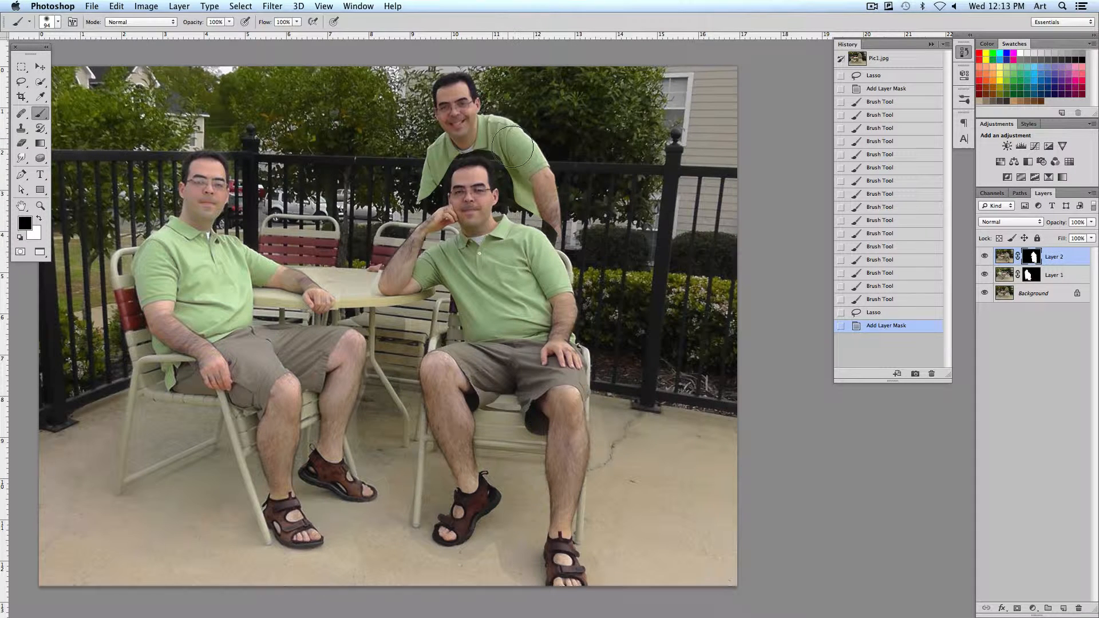
left_click_drag(525, 160, 512, 174)
mouse_move(515, 172)
left_mouse_down()
mouse_move(486, 148)
mouse_move(513, 177)
mouse_move(498, 159)
mouse_move(512, 191)
mouse_move(500, 209)
mouse_move(519, 207)
mouse_move(566, 246)
left_mouse_up()
Reduce the Brush size to 25 and paint black on Layer 2's mask around the seated man's head and propped arm
key("bracketleft")
key("bracketleft")
key("bracketleft")
key("bracketleft")
key("bracketleft")
key("bracketleft")
key("bracketleft")
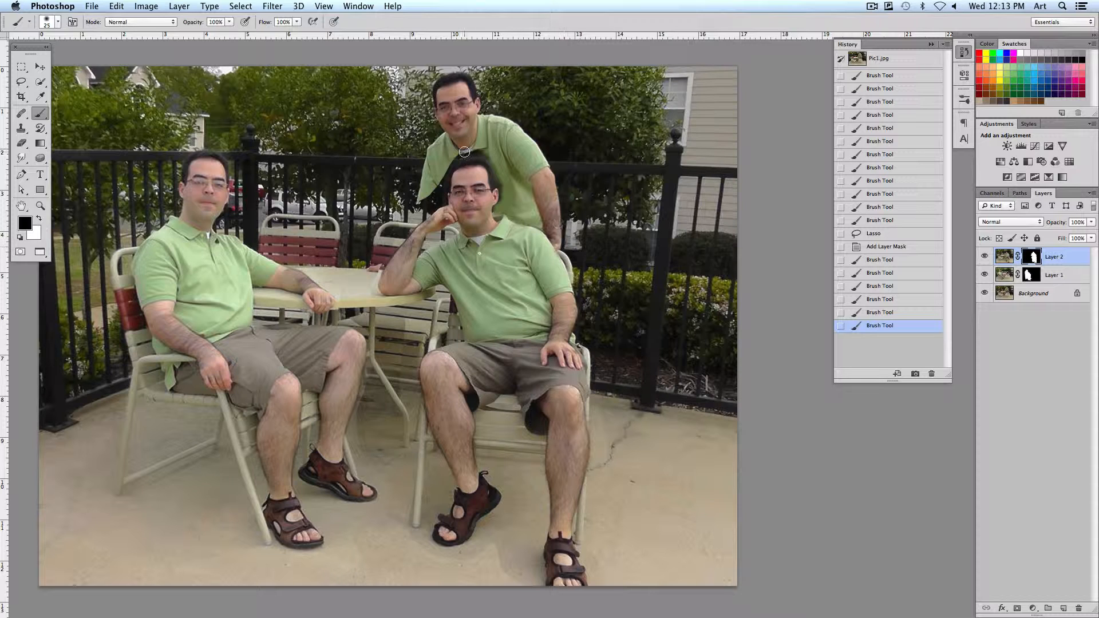
mouse_move(425, 191)
left_mouse_down()
mouse_move(404, 203)
mouse_move(418, 205)
mouse_move(374, 249)
mouse_move(386, 244)
mouse_move(374, 265)
left_mouse_up()
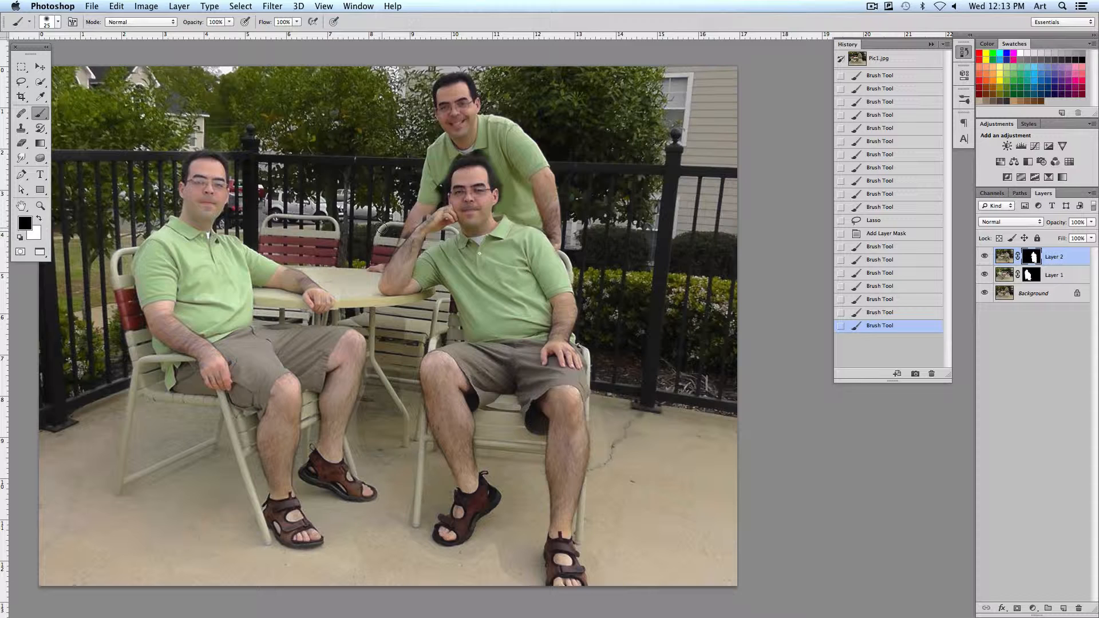
Start saving a copy of the Pic1 composite to the Desktop in JPEG format, and cancel the save
left_click(209, 5)
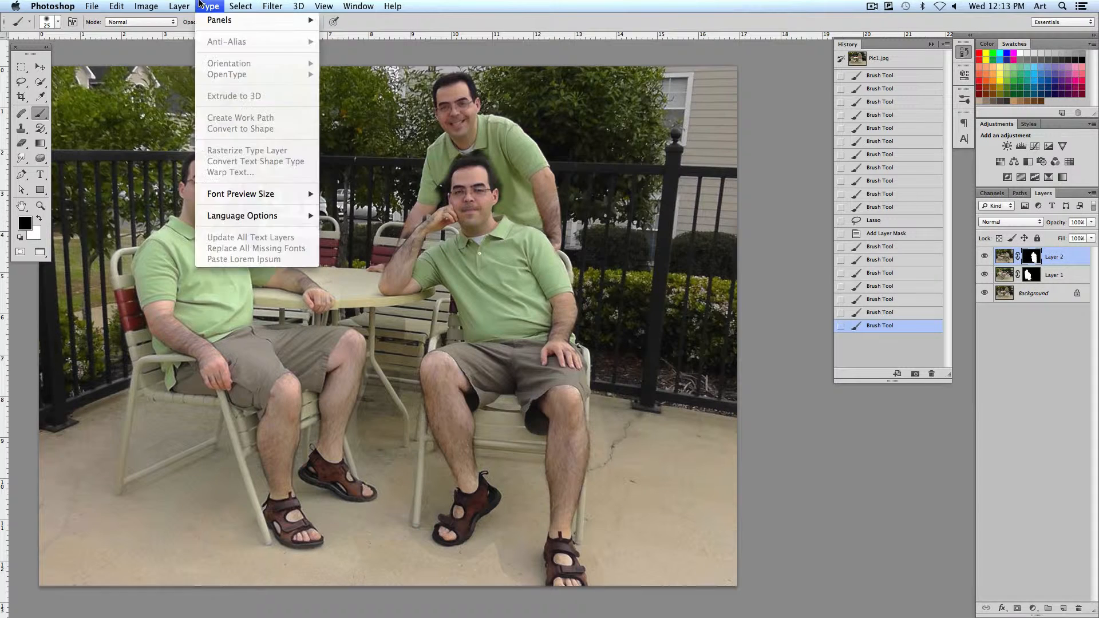
left_click(134, 141)
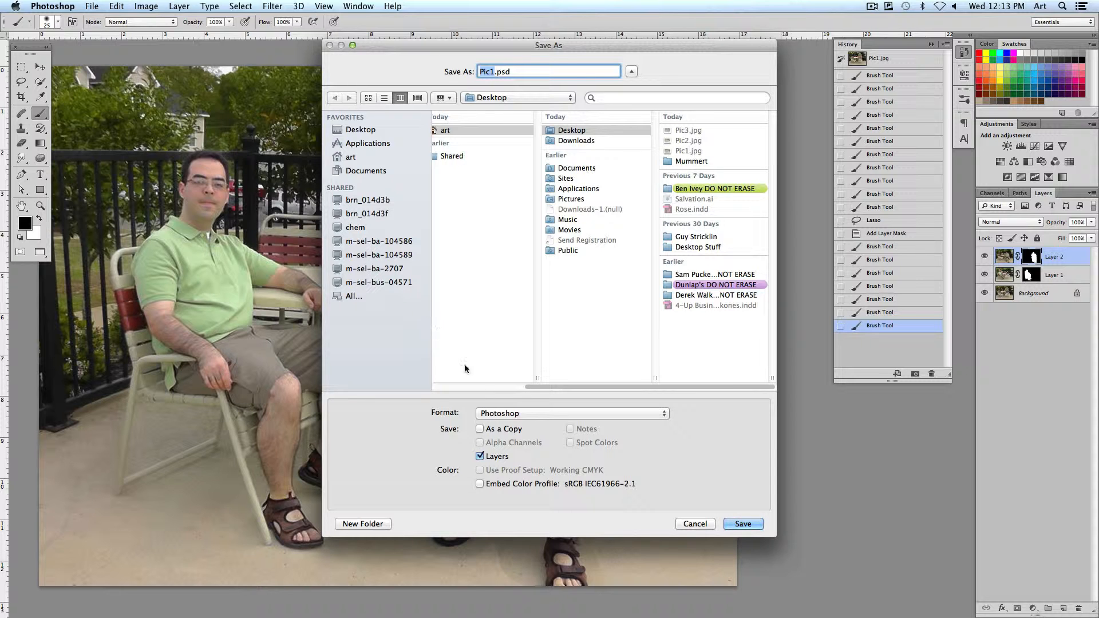
left_click(544, 413)
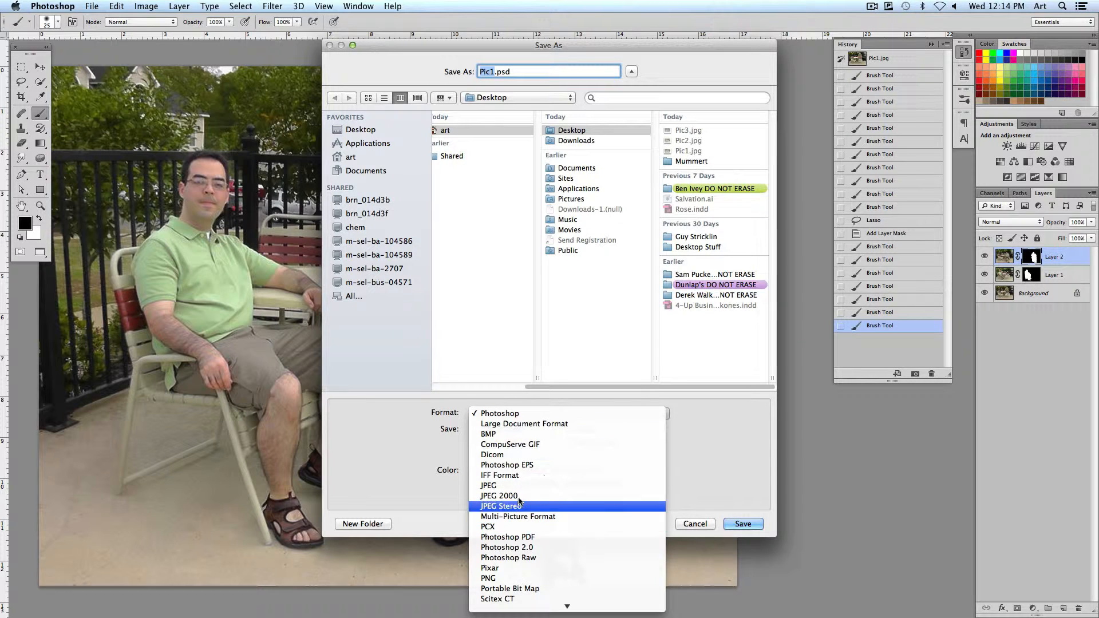
left_click(512, 486)
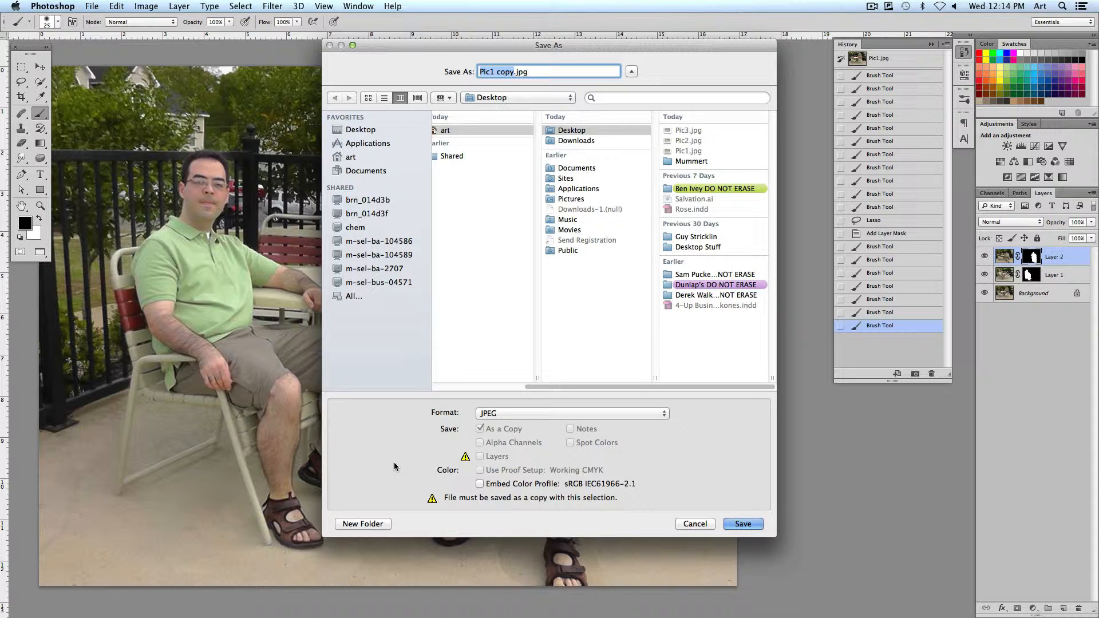
left_click(700, 524)
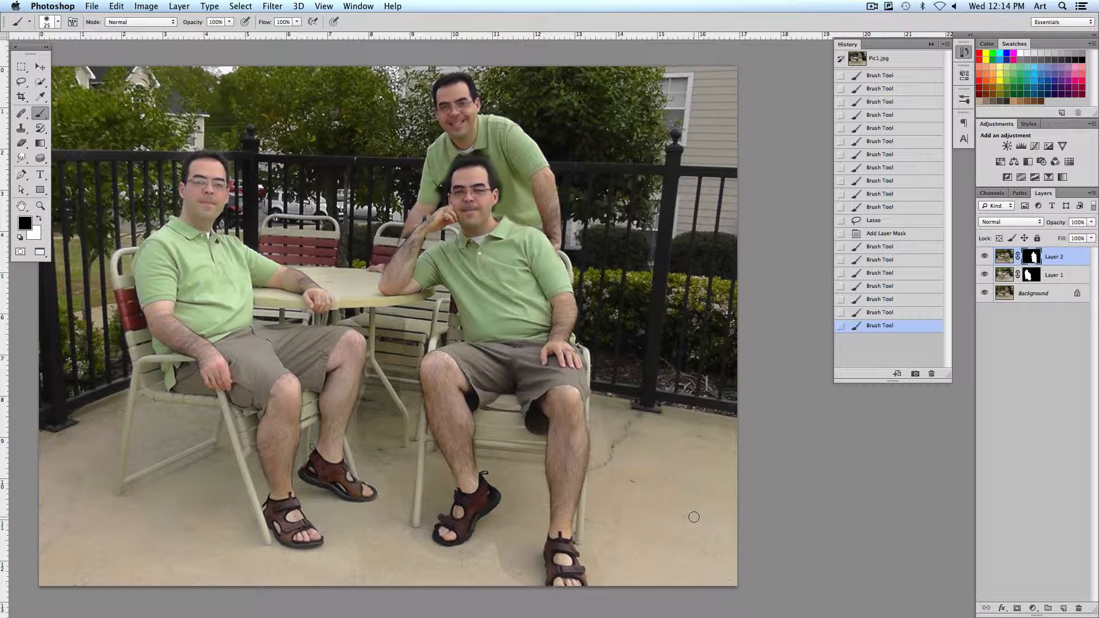
Fit the finished composite in the window, and close Pic1.jpg and aftermath.psd without saving changes
key("super+0")
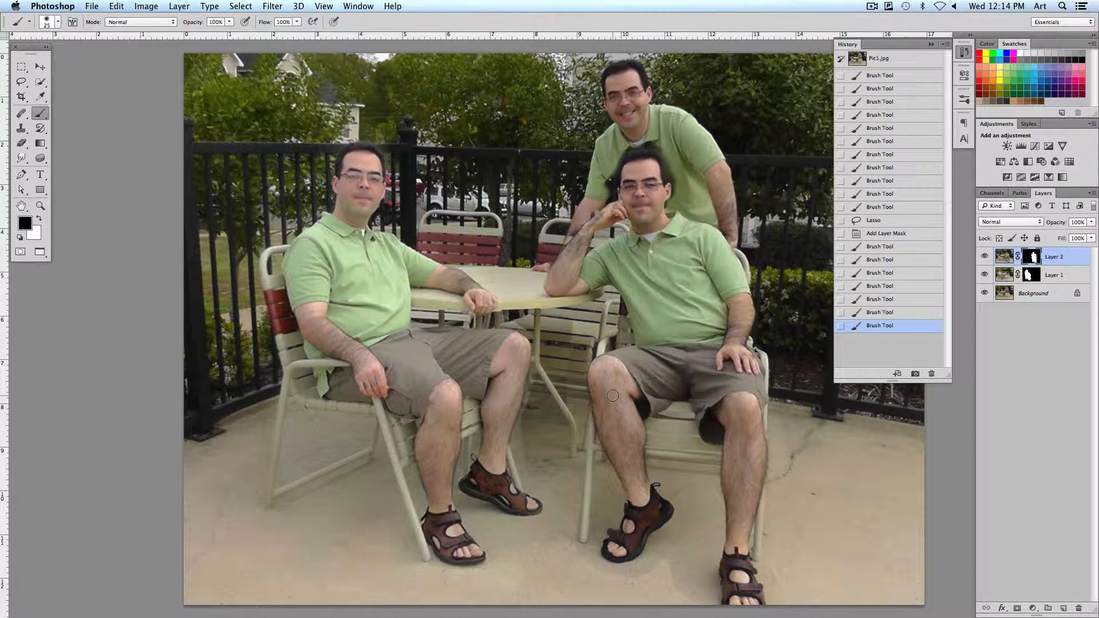
key("super+w")
left_click(527, 213)
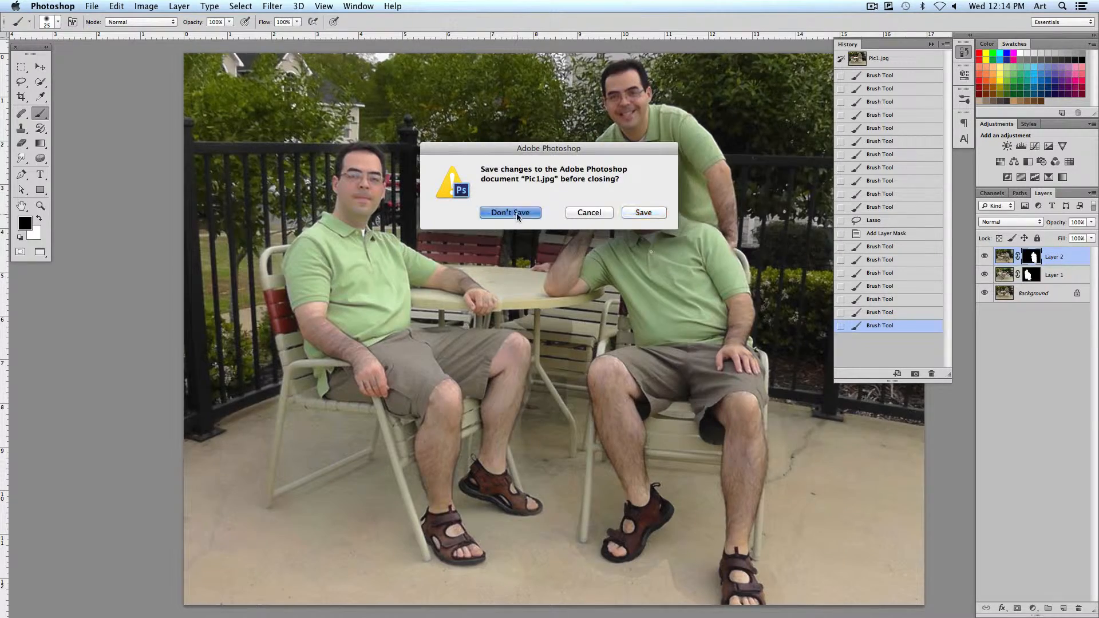
key("super+w")
left_click(509, 210)
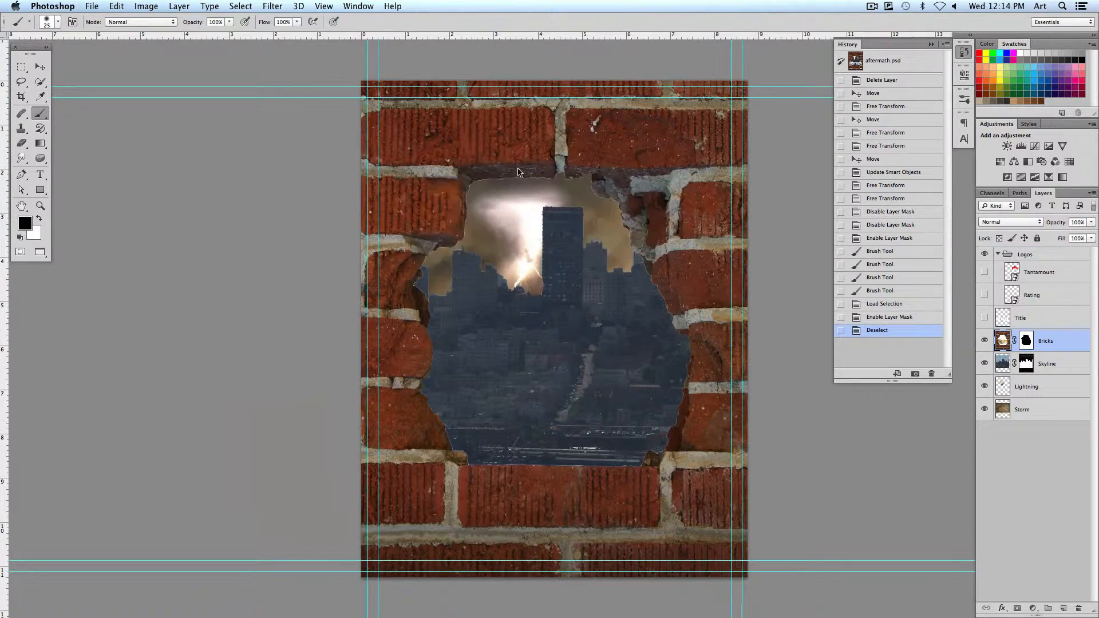
key("super+w")
key("super+w")
left_click(611, 297)
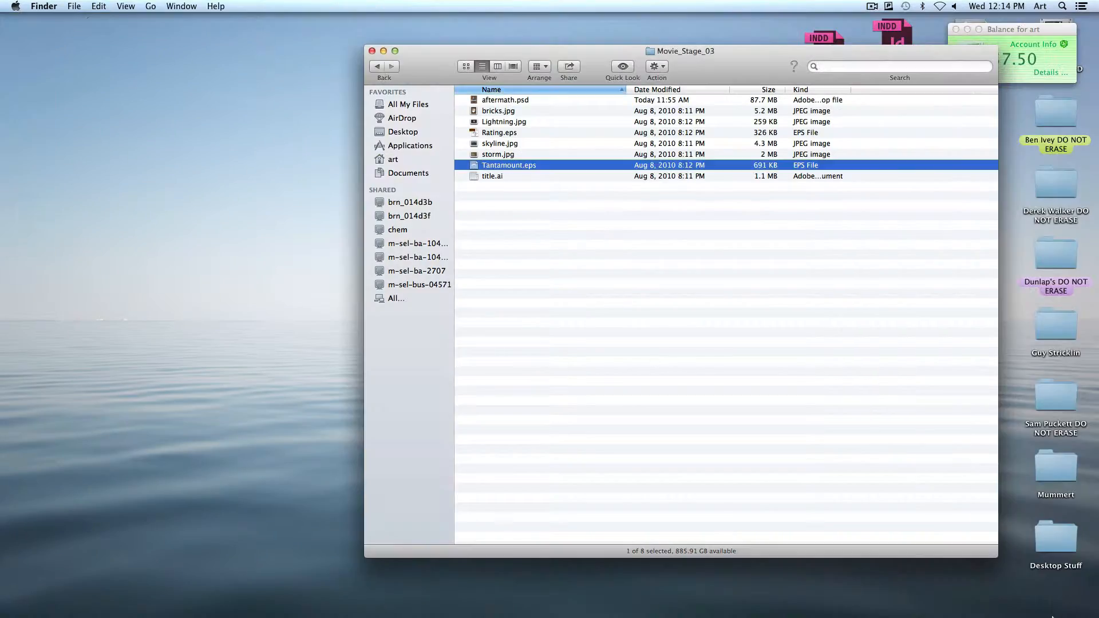
Switch to Firefox and return from the Bonus project - Multiplicity assignment to the course page's Project 4 section
mouse_move(1012, 605)
left_click(1056, 585)
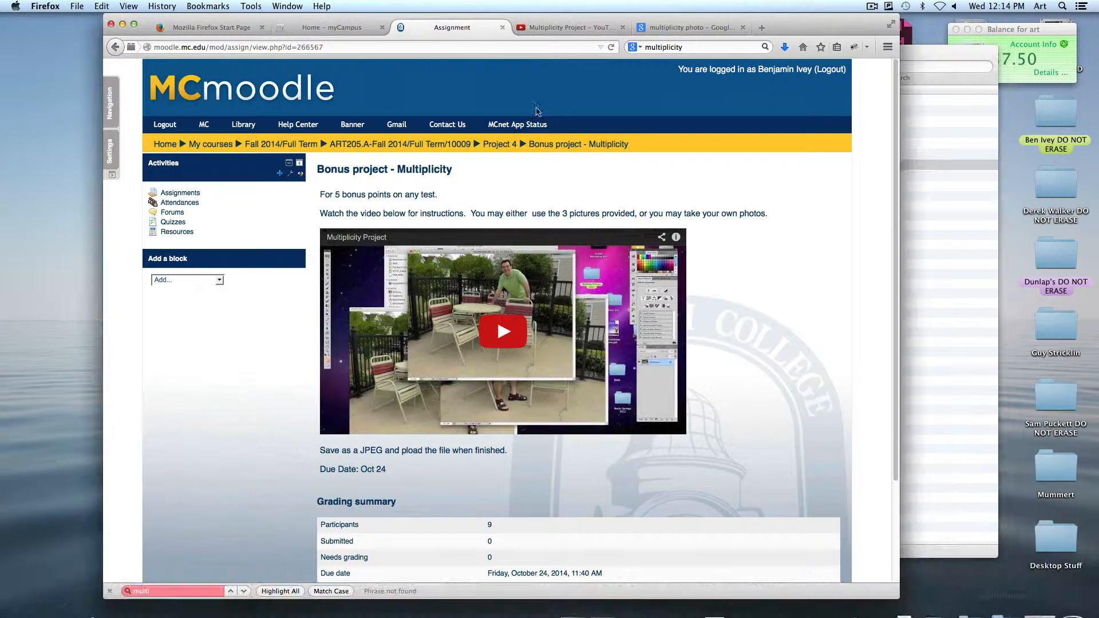
left_click(113, 47)
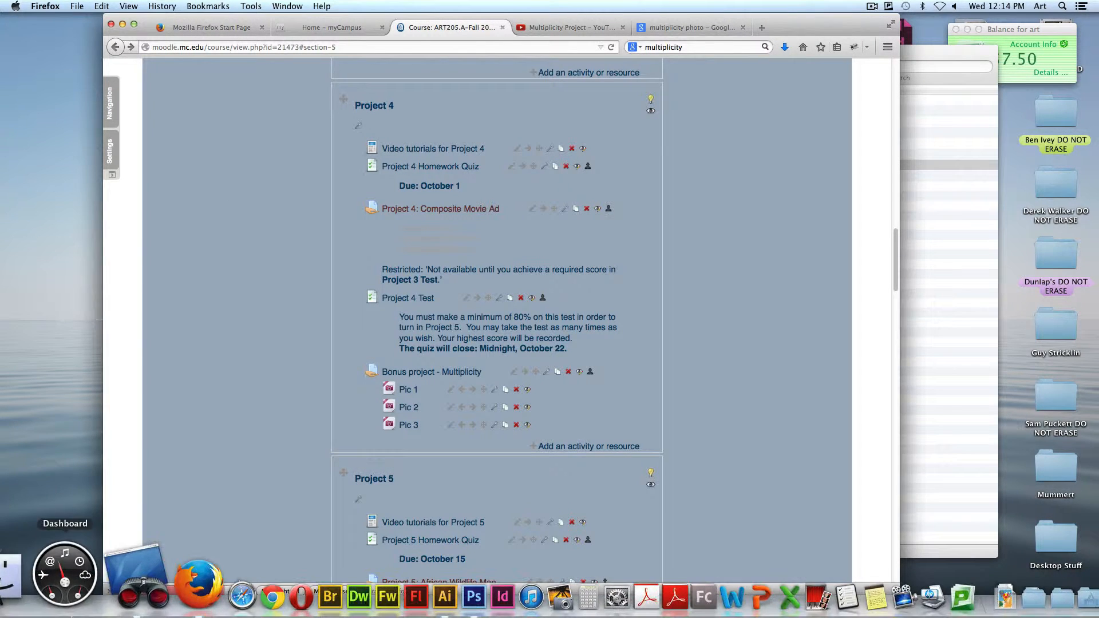
Switch to Remote Desktop and bring up the active share screen task
left_click(85, 577)
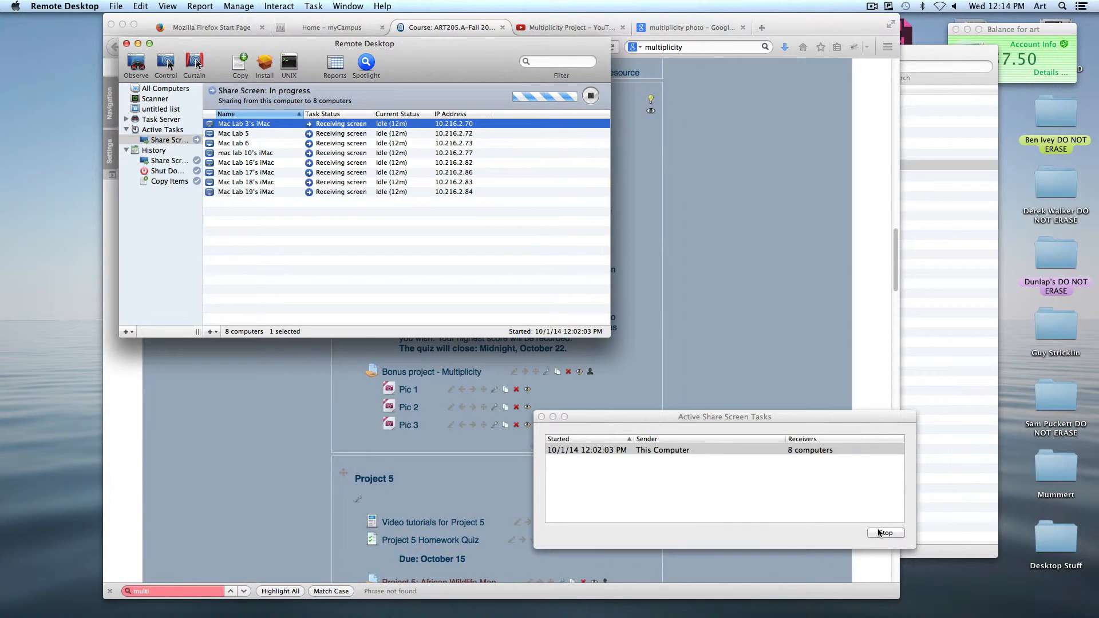